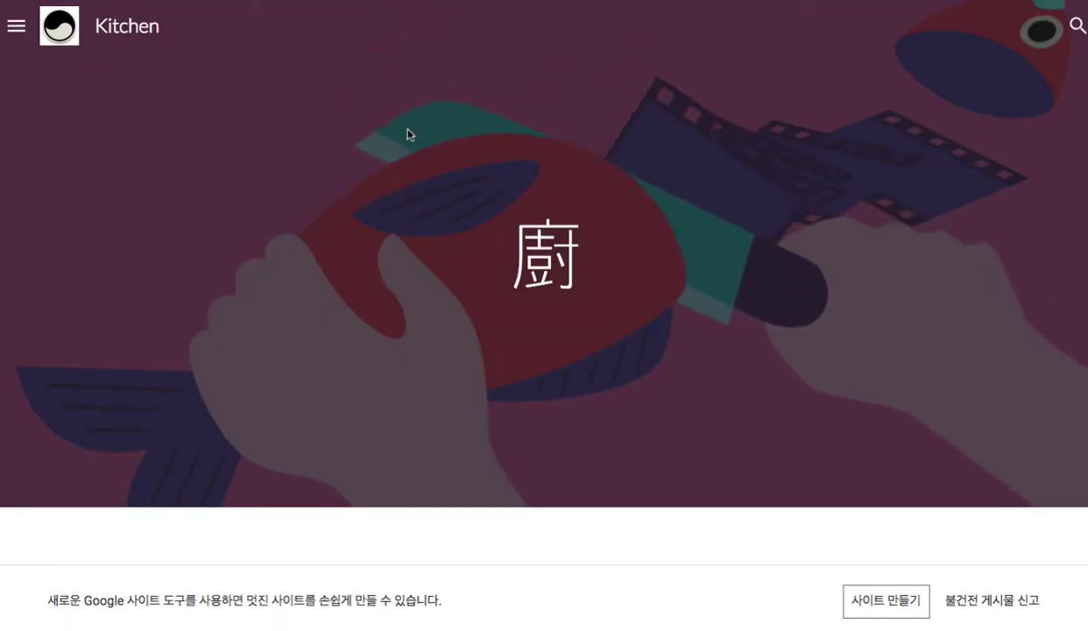
- Open the Kitchen site's navigation menu and examine the 코딩 실습 sheet's chart from the Kitchen link to the PRODUCTION and MACHINERY groups
{"action": "left_click", "coordinate": [15, 28]}
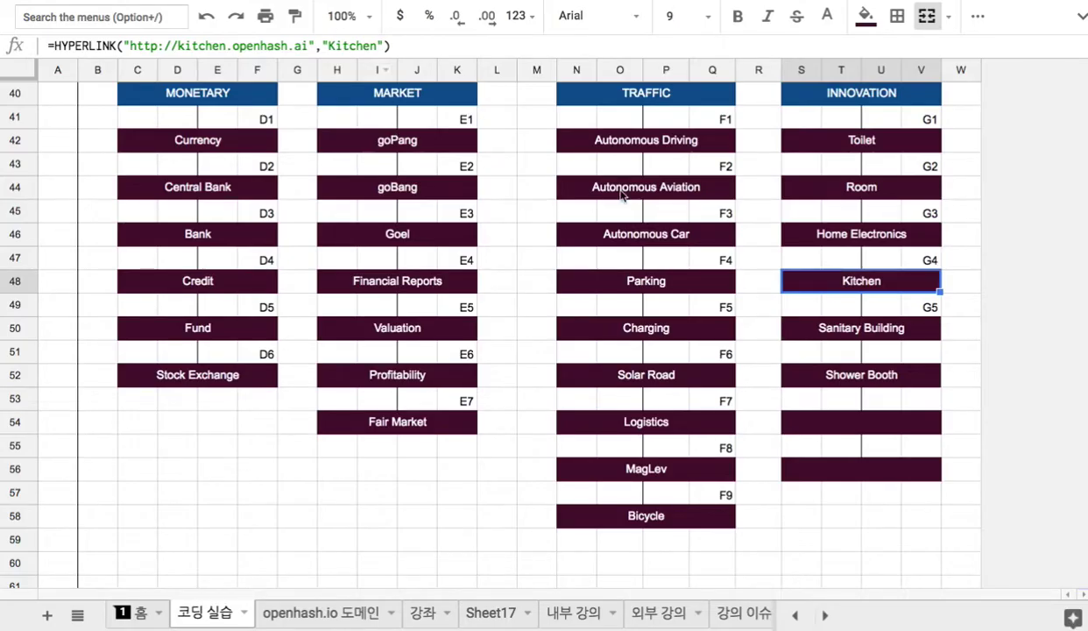
{"action": "mouse_move", "coordinate": [828, 282]}
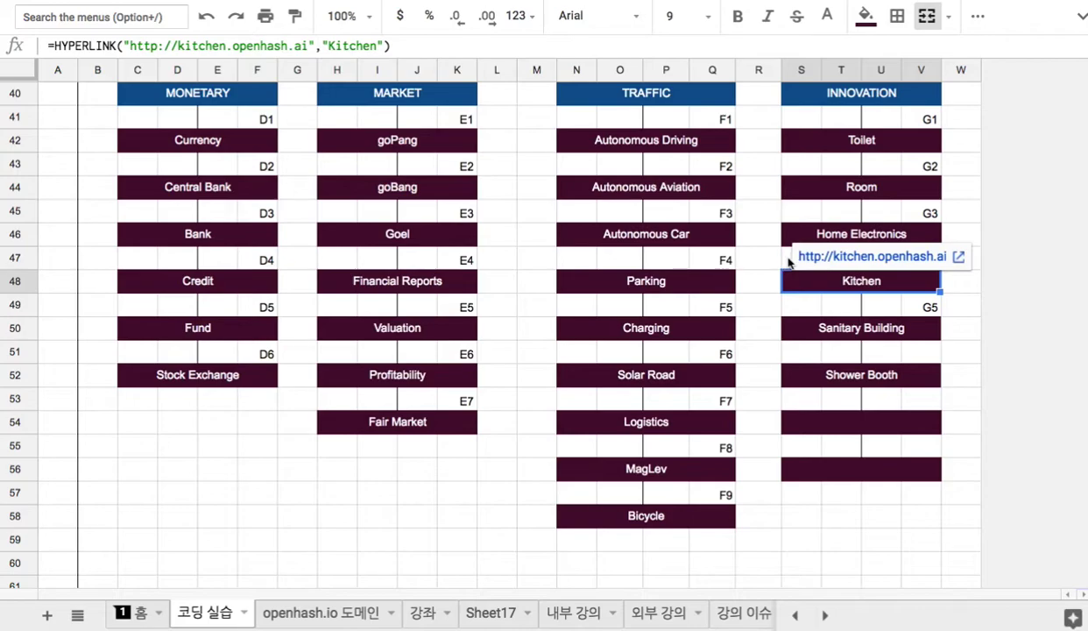
{"action": "scroll", "coordinate": [784, 255], "scroll_direction": "down", "scroll_amount": 15}
{"action": "scroll", "coordinate": [782, 256], "scroll_direction": "up", "scroll_amount": 2}
{"action": "scroll", "coordinate": [398, 258], "scroll_direction": "down", "scroll_amount": 9}
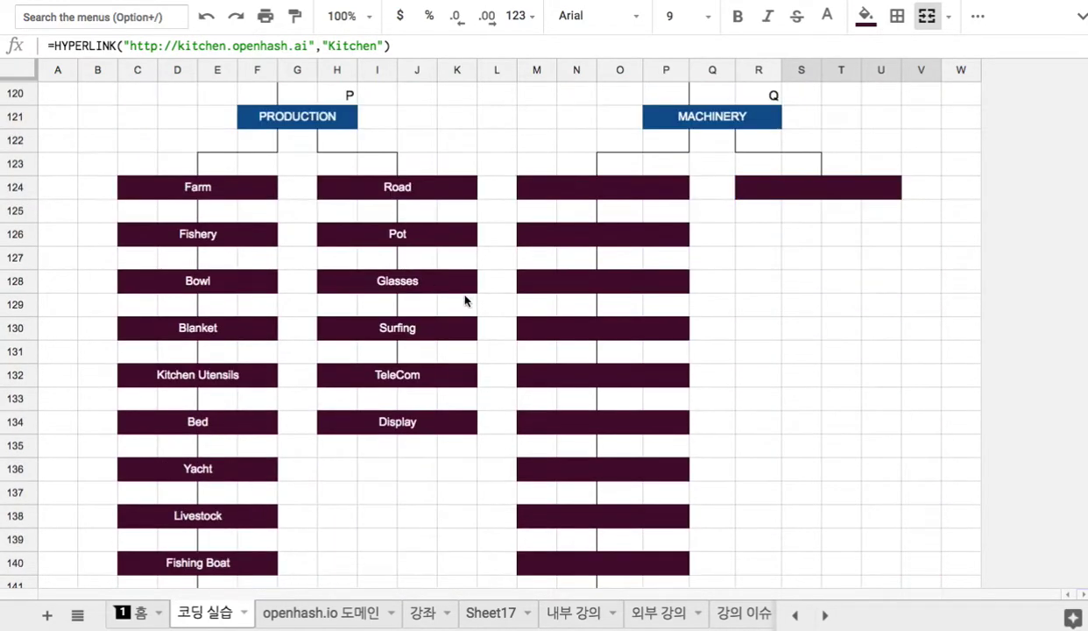
{"action": "left_click", "coordinate": [216, 207]}
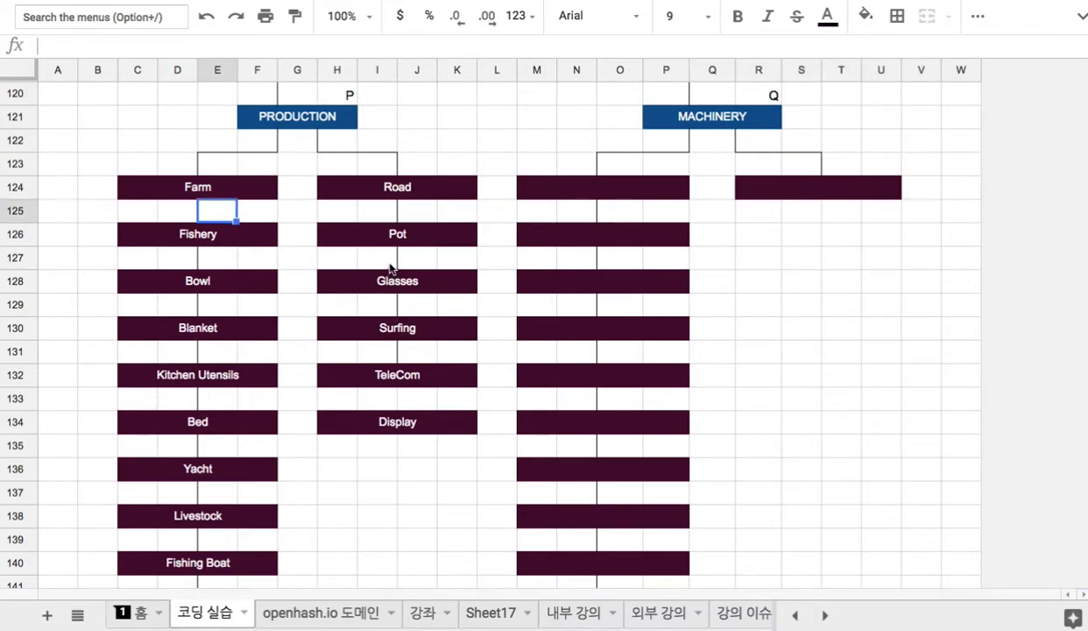
{"action": "scroll", "coordinate": [390, 267], "scroll_direction": "up", "scroll_amount": 20}
- Enter the title "Kitchen" in the blue merged header in row 2 of Sheet17
{"action": "left_click", "coordinate": [490, 618]}
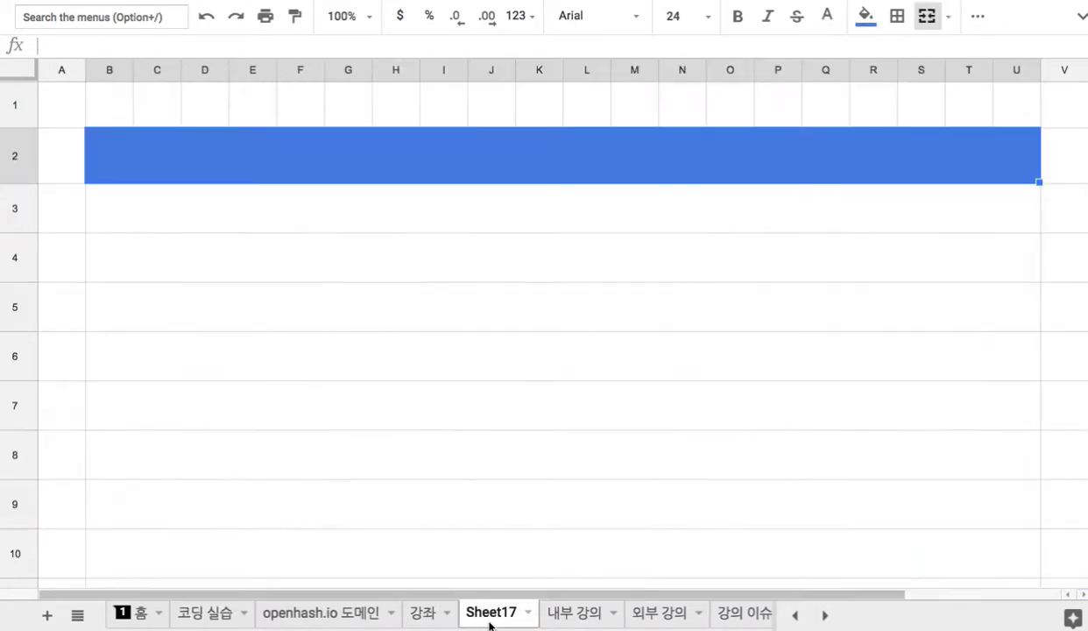
{"action": "double_click", "coordinate": [432, 169]}
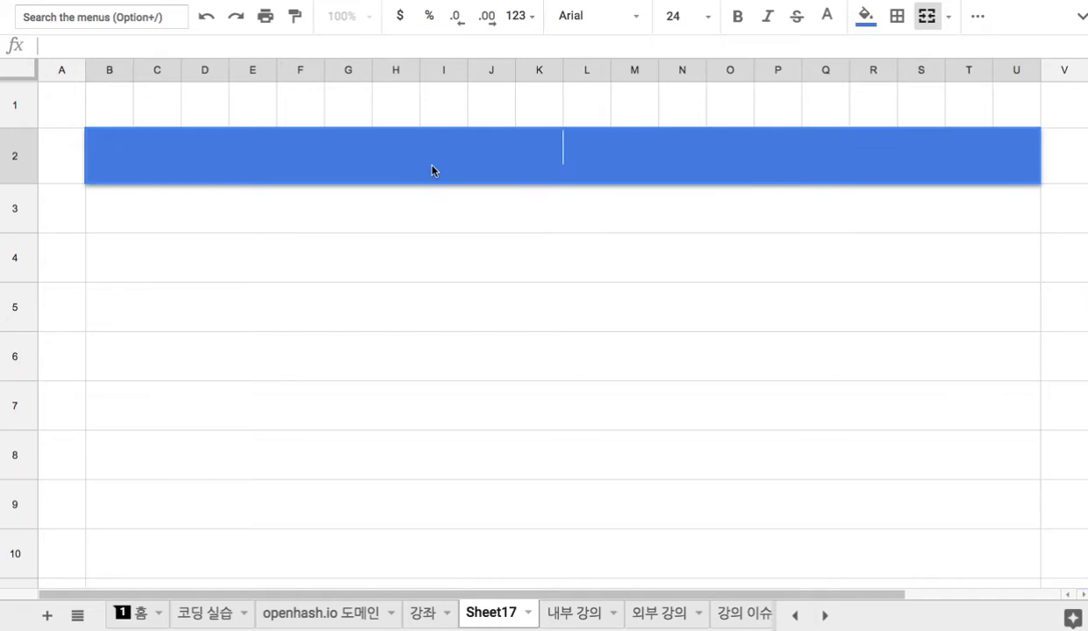
{"action": "type", "text": "Kitchen"}
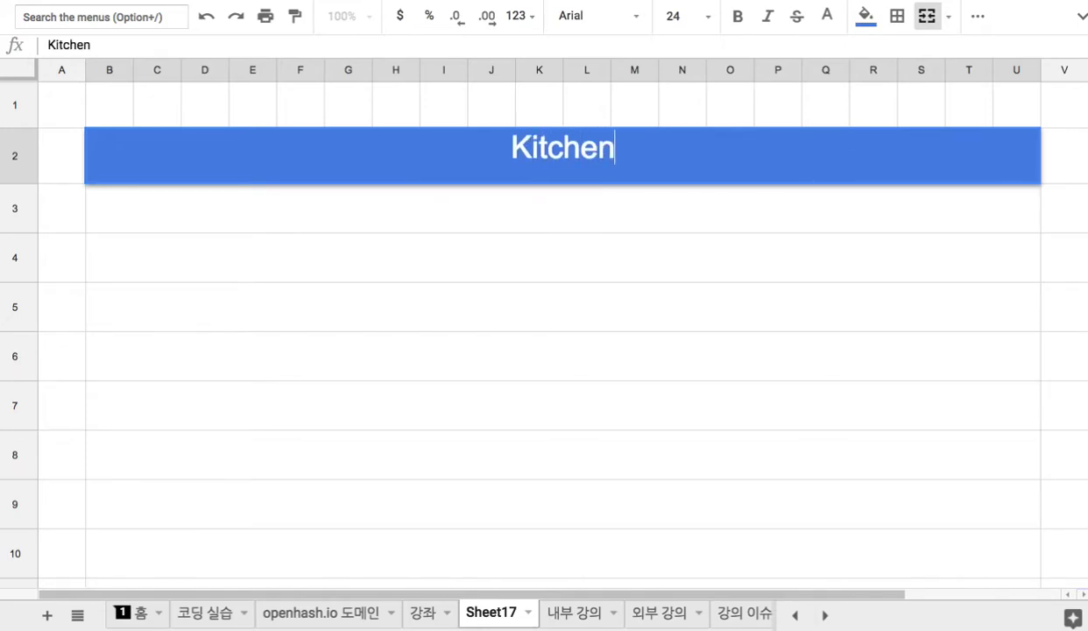
{"action": "key", "text": "Return"}
- Enter the first note "1. 교육도시에서 가정에는 주방이 없다." in row 3 under the title
{"action": "type", "text": "1"}
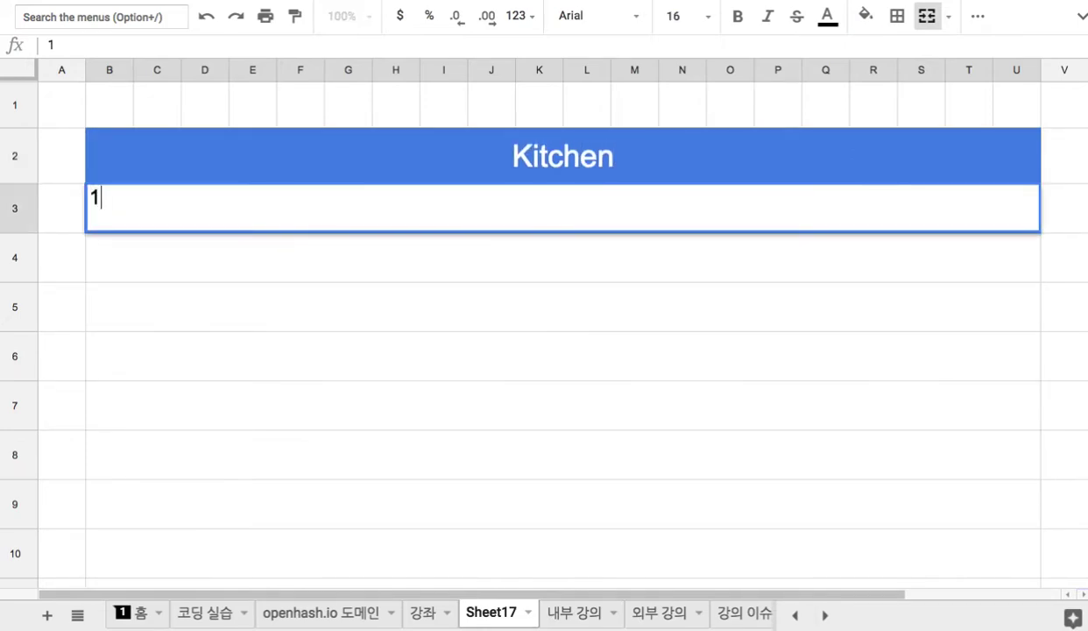
{"action": "type", "text": ". ry"}
{"action": "key", "text": "BackSpace"}
{"action": "key", "text": "BackSpace"}
{"action": "type", "text": "교유ㄱ"}
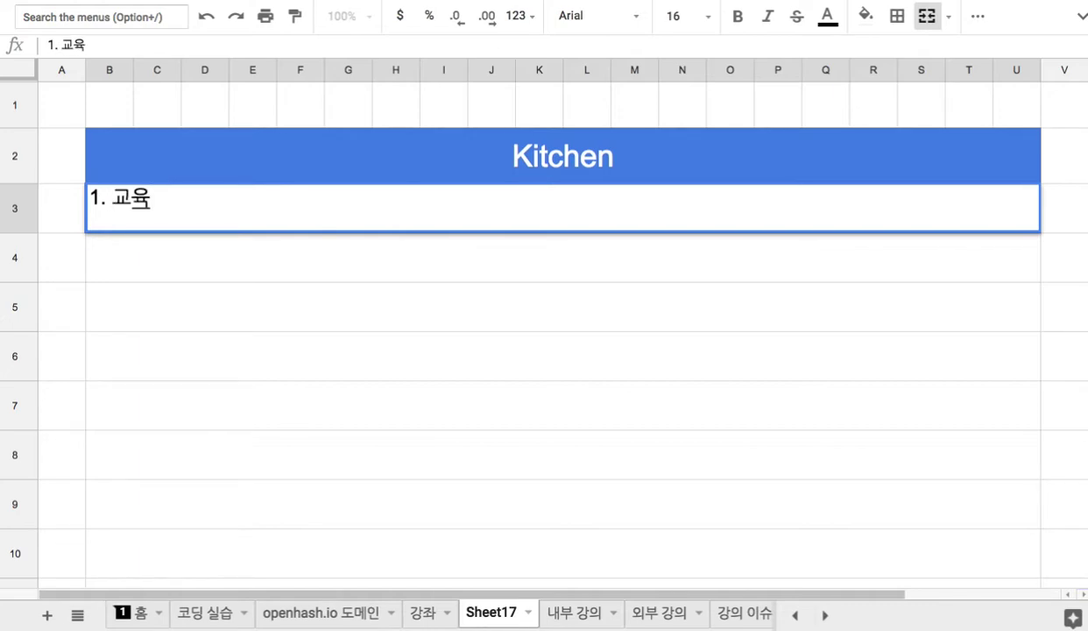
{"action": "type", "text": "도시에서 주"}
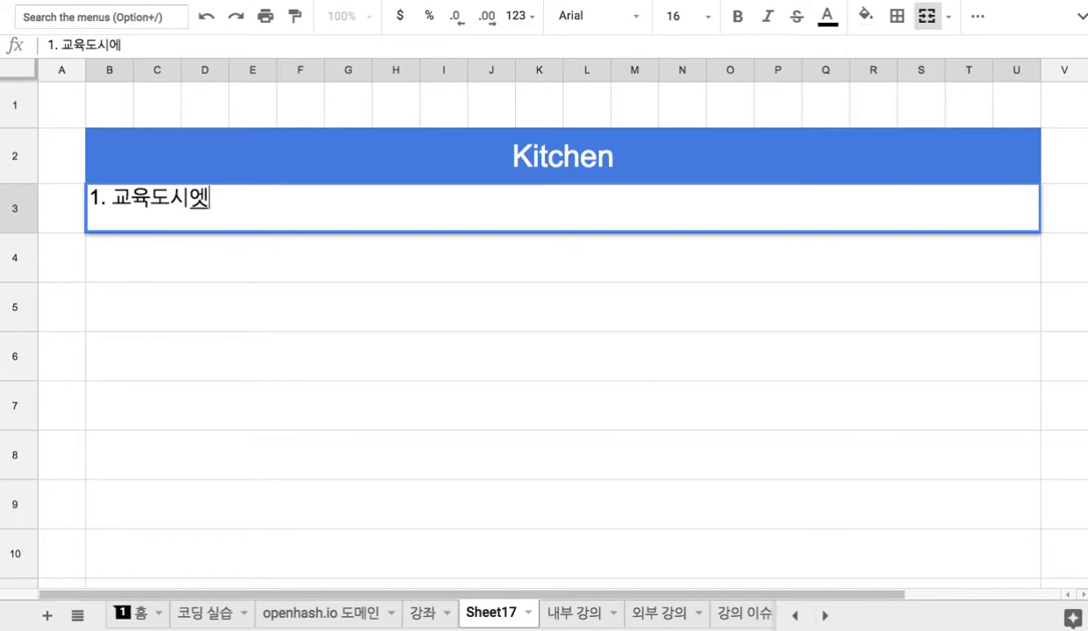
{"action": "key", "text": "BackSpace"}
{"action": "key", "text": "BackSpace"}
{"action": "type", "text": "가정에는 주"}
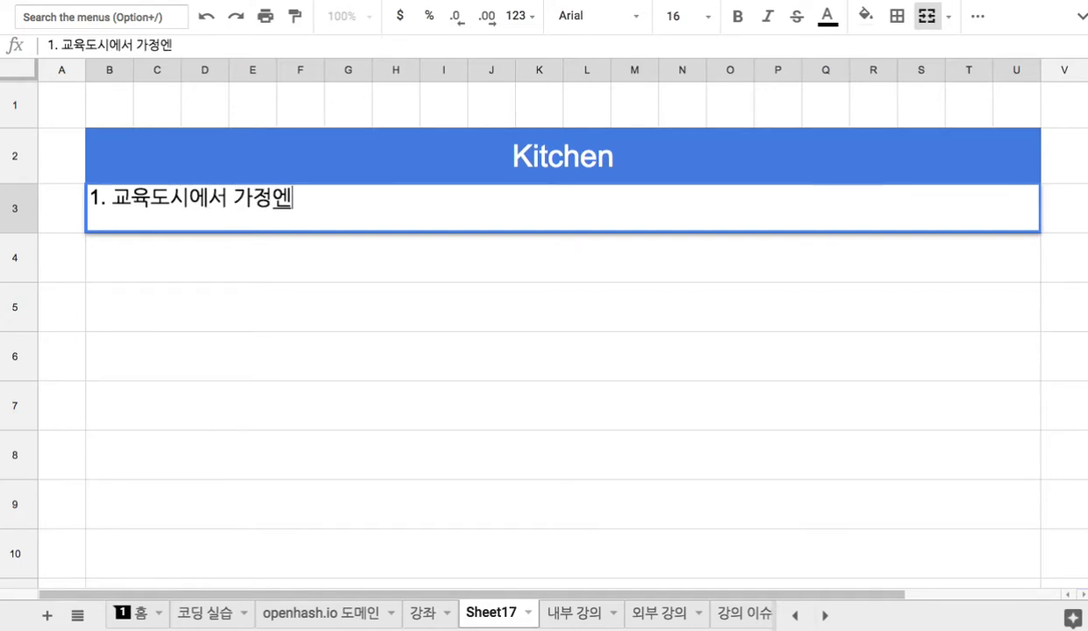
{"action": "type", "text": "방이 없다."}
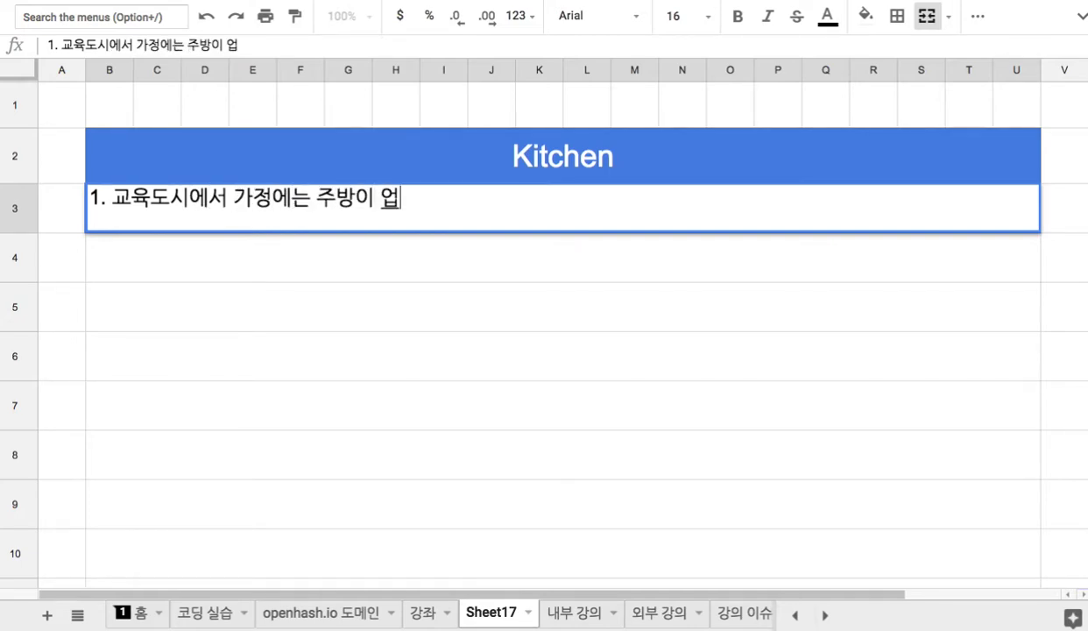
{"action": "key", "text": "Return"}
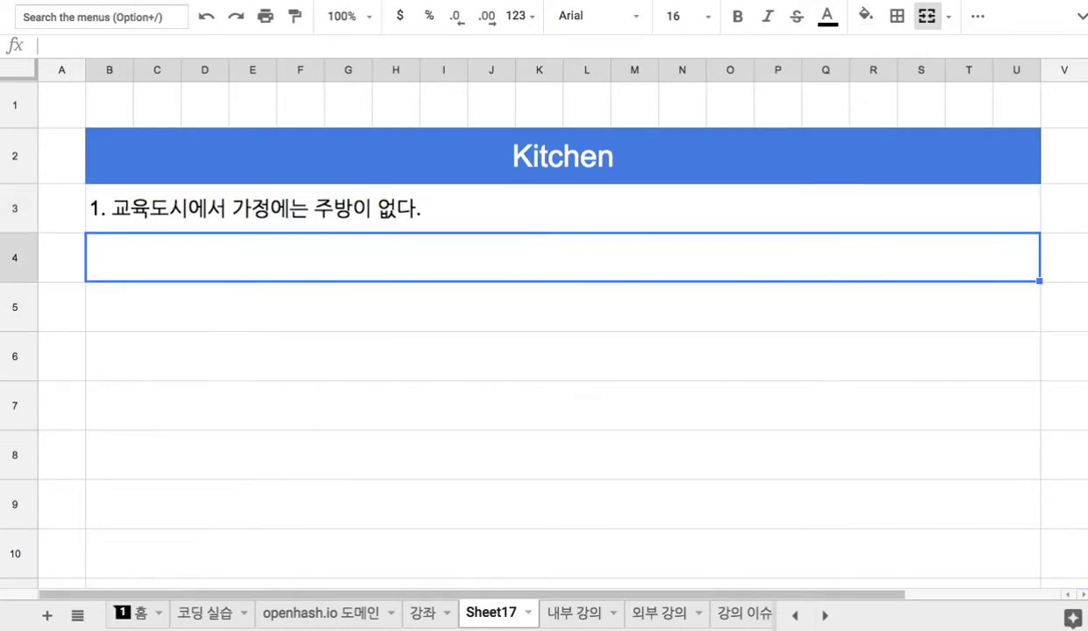
- Insert the word "취사용" before "주방이" in the first note in row 3
{"action": "type", "text": "2."}
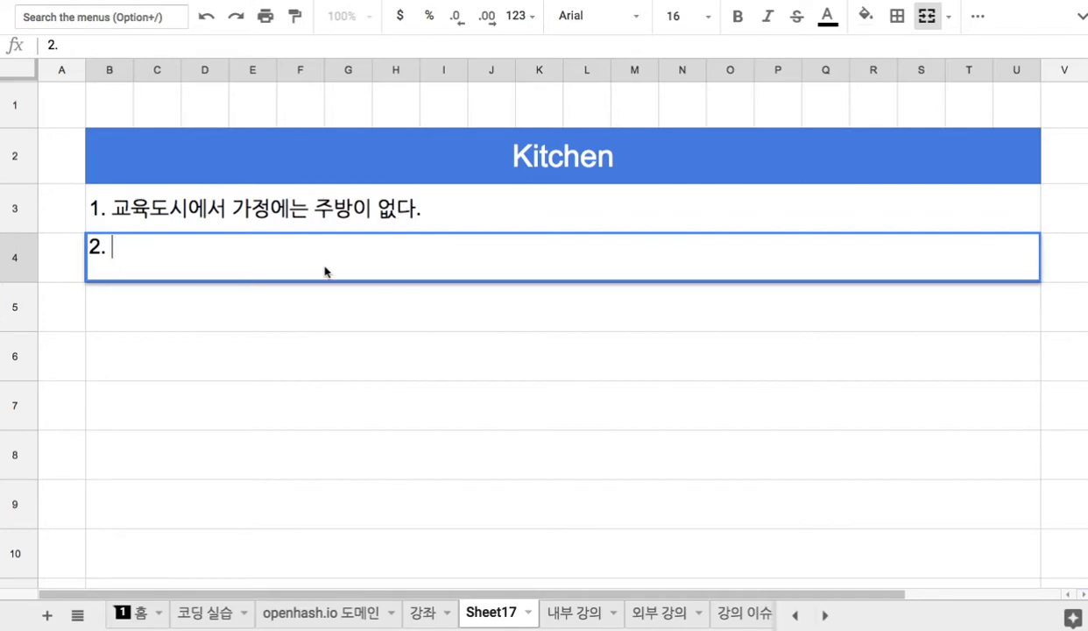
{"action": "left_click", "coordinate": [324, 213]}
{"action": "double_click", "coordinate": [321, 210]}
{"action": "type", "text": "취사용"}
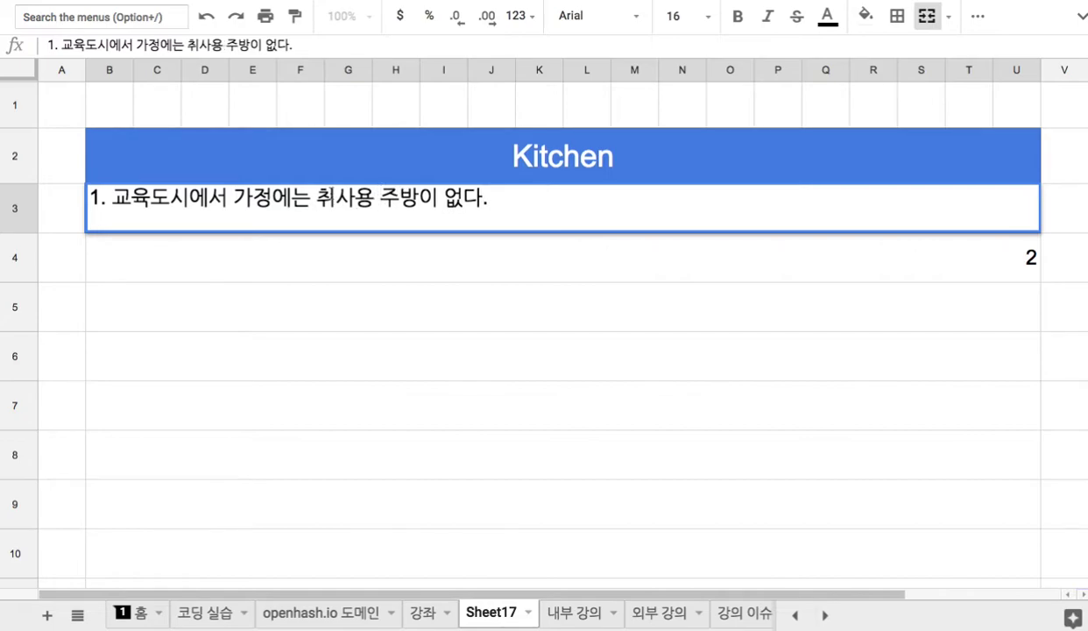
{"action": "left_click_drag", "start_coordinate": [316, 198], "coordinate": [354, 198]}
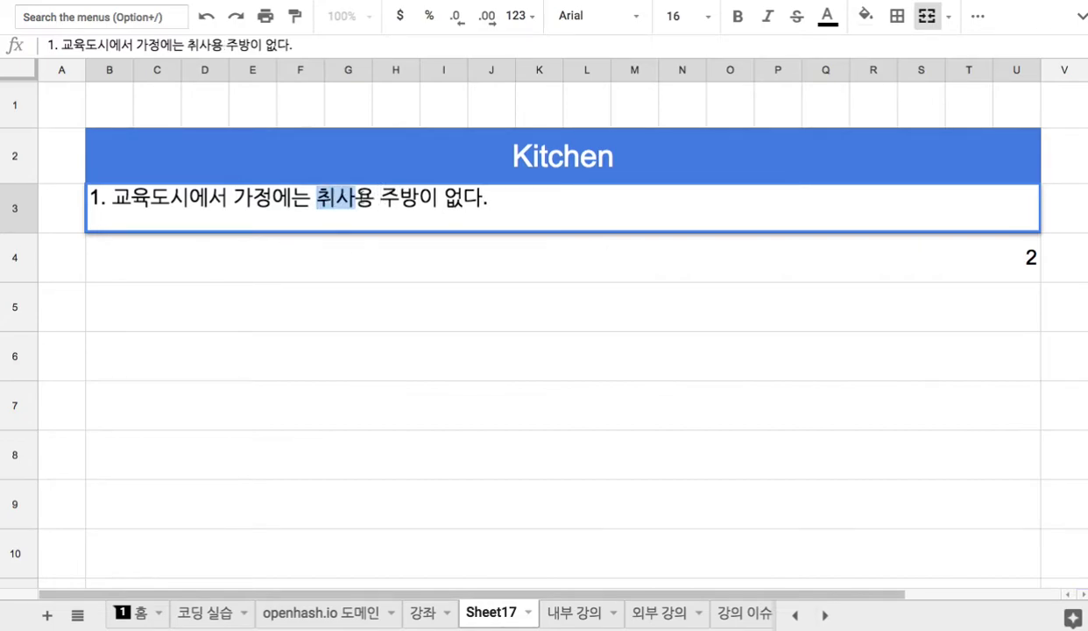
{"action": "left_click", "coordinate": [282, 271]}
{"action": "key", "text": "Return"}
{"action": "type", "text": "."}
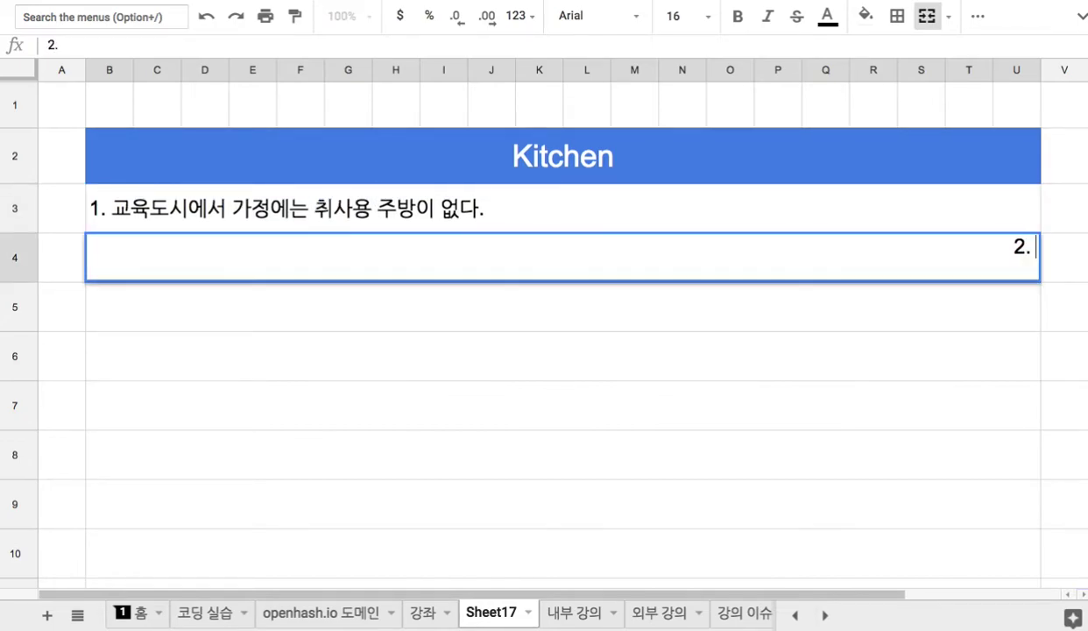
{"action": "key", "text": "BackSpace"}
{"action": "key", "text": "BackSpace"}
- Fill row 3's note cell down through row 10 and delete the copied text from rows 4 to 10
{"action": "left_click", "coordinate": [423, 226]}
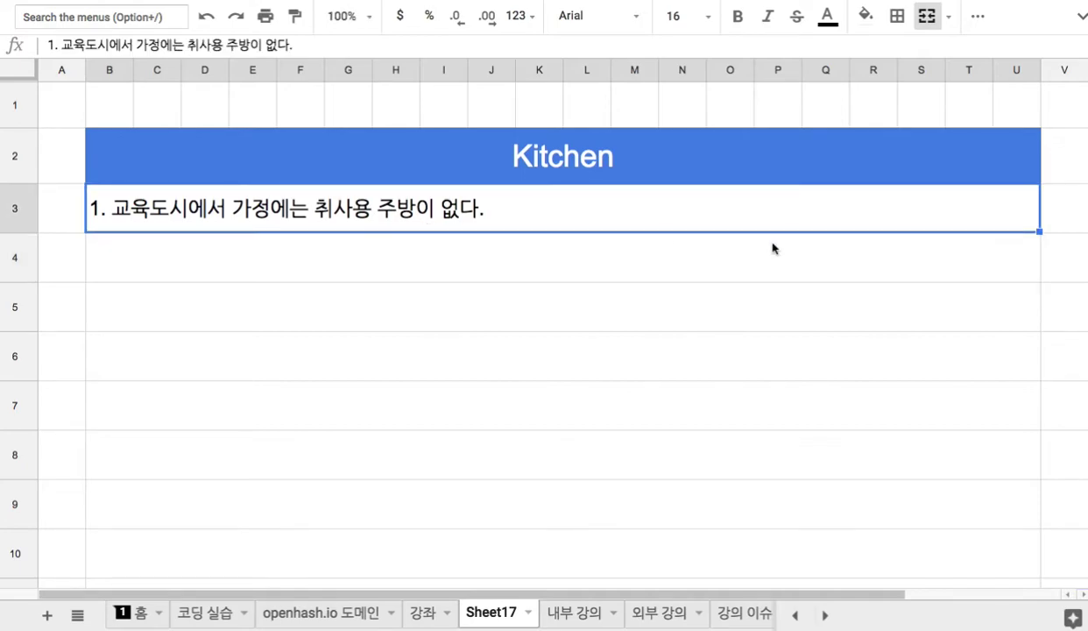
{"action": "left_click_drag", "start_coordinate": [1039, 232], "coordinate": [964, 551]}
{"action": "left_click_drag", "start_coordinate": [930, 271], "coordinate": [963, 550]}
{"action": "key", "text": "Delete"}
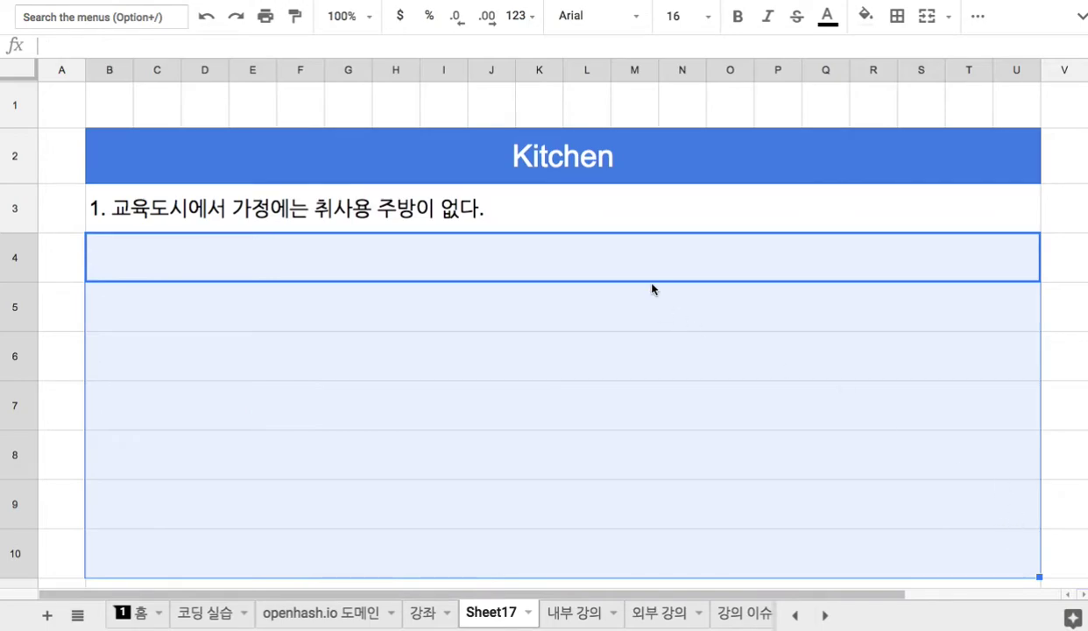
- Enter the second note "2. 시민들의 식사를 하루 세 끼 도시가 공급한다. 도시의 주방 시설이 필요." in row 4
{"action": "left_click", "coordinate": [647, 275]}
{"action": "type", "text": "2. "}
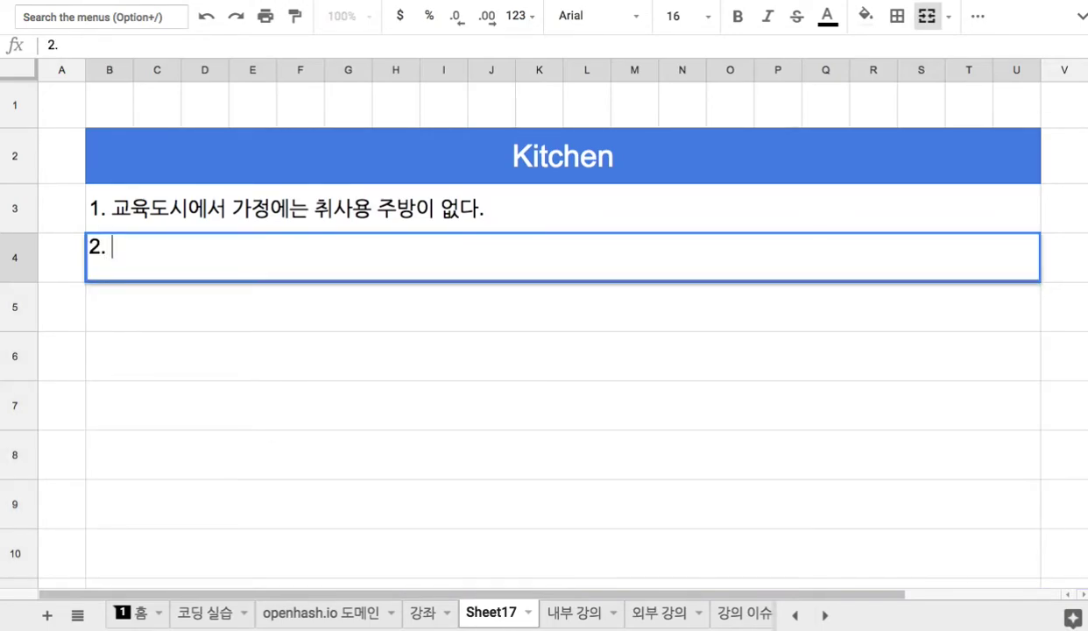
{"action": "type", "text": "공ㄱ"}
{"action": "key", "text": "BackSpace"}
{"action": "key", "text": "BackSpace"}
{"action": "type", "text": "공"}
{"action": "key", "text": "BackSpace"}
{"action": "key", "text": "BackSpace"}
{"action": "key", "text": "BackSpace"}
{"action": "type", "text": "심니"}
{"action": "key", "text": "BackSpace"}
{"action": "key", "text": "BackSpace"}
{"action": "key", "text": "BackSpace"}
{"action": "type", "text": "시민들의 "}
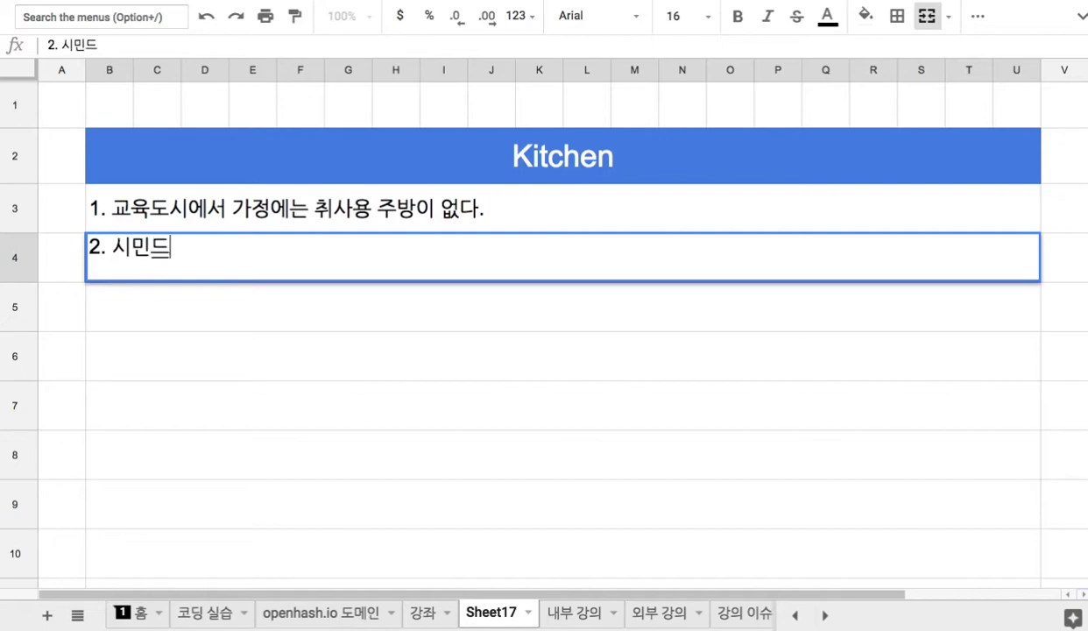
{"action": "type", "text": "식사를 하"}
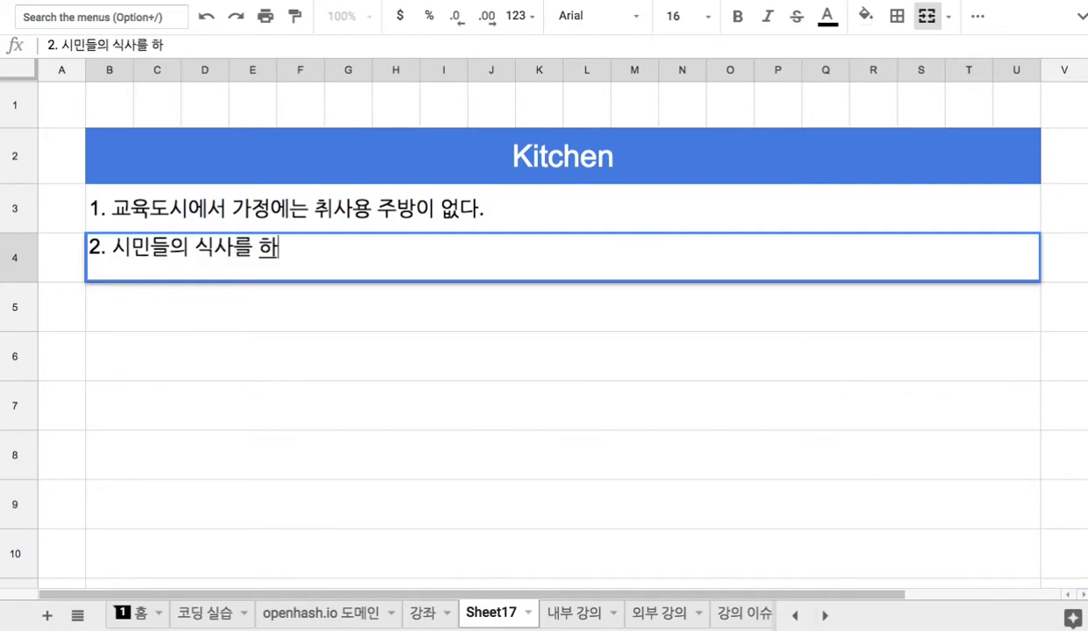
{"action": "type", "text": "루 ㅅㅔ 끼"}
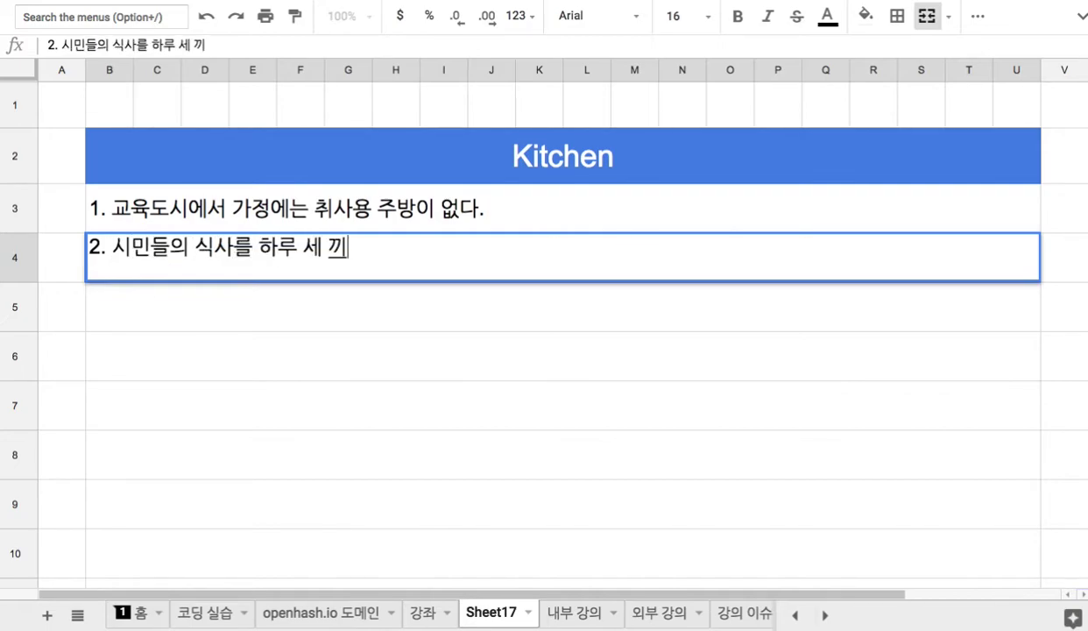
{"action": "type", "text": " 도시가 공급"}
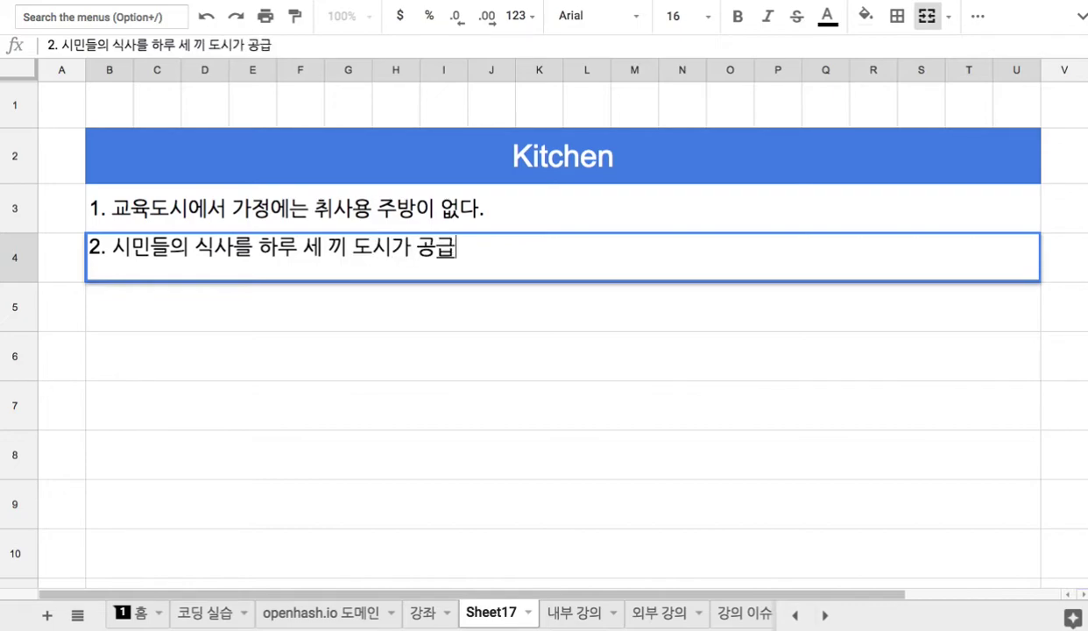
{"action": "type", "text": "한다. 도시의 주"}
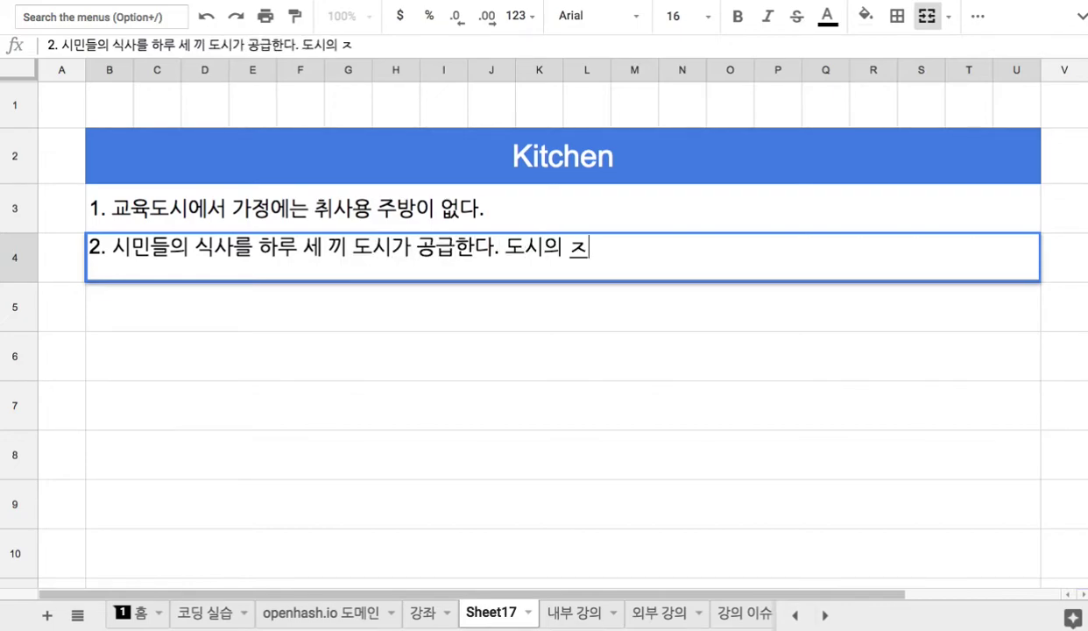
{"action": "type", "text": "방 시설이 "}
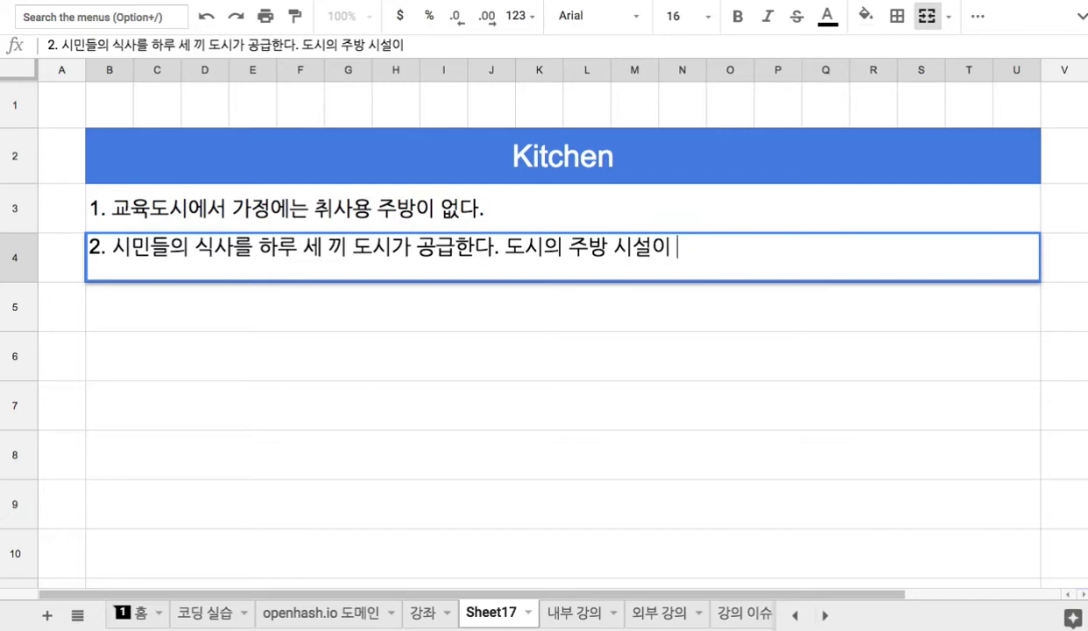
{"action": "type", "text": "필요."}
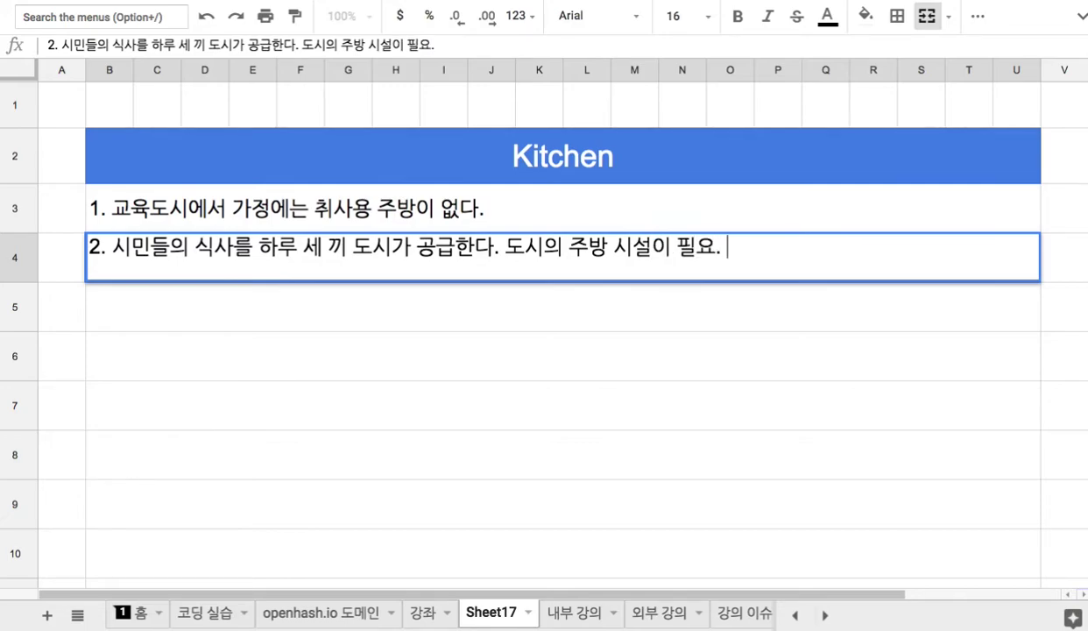
{"action": "key", "text": "Return"}
- Glance at the Kitchen site's menu and enter the heading "3. 주방 설비" in row 5 of Sheet17
{"action": "left_click", "coordinate": [613, 147]}
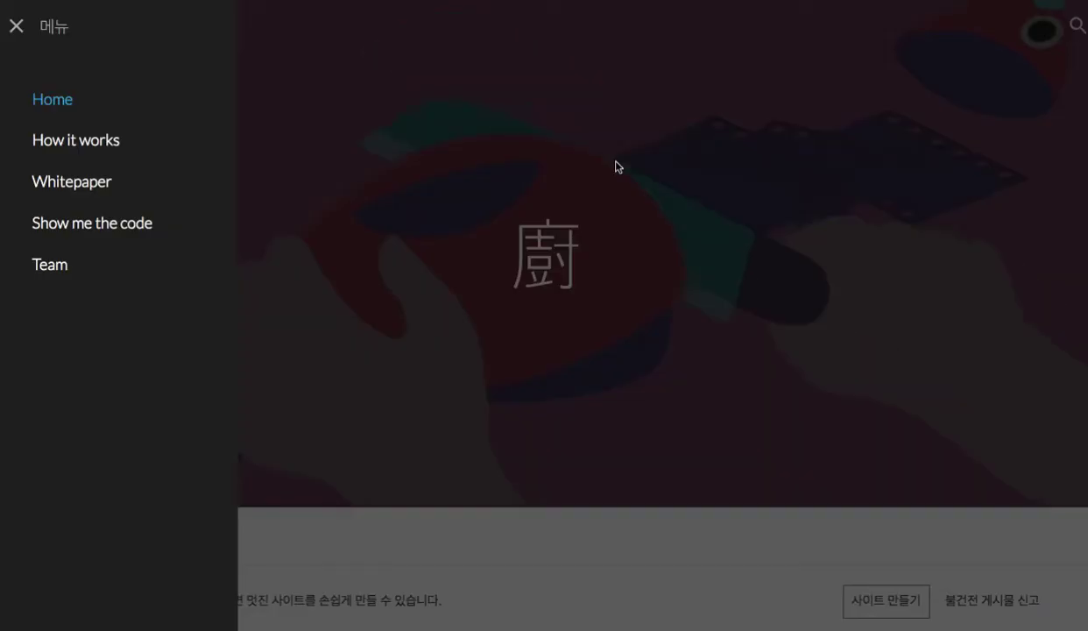
{"action": "left_click", "coordinate": [584, 169]}
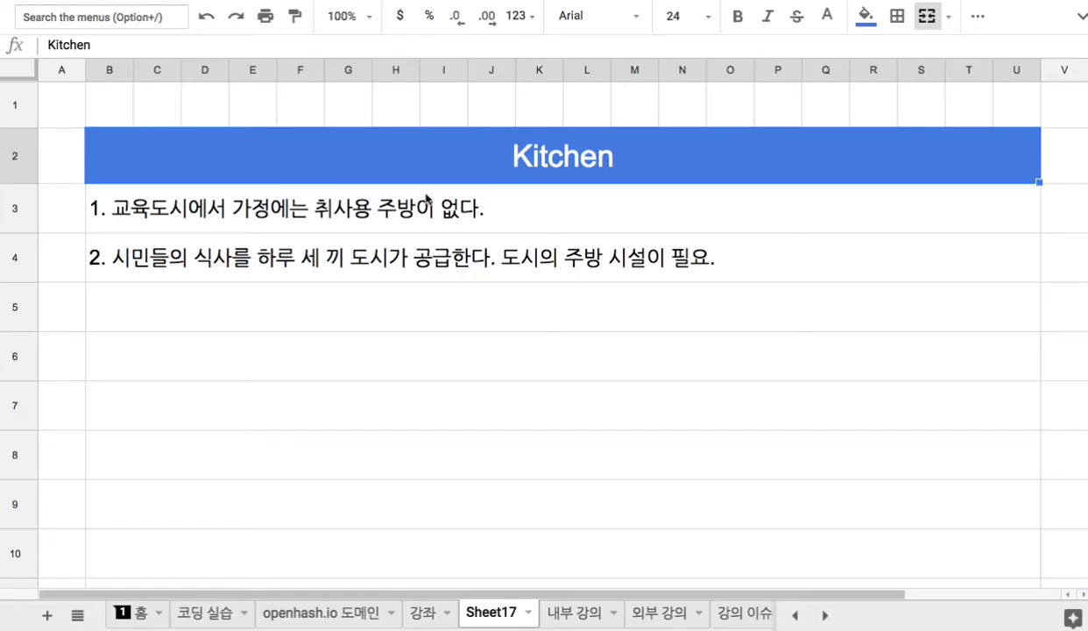
{"action": "left_click", "coordinate": [321, 310]}
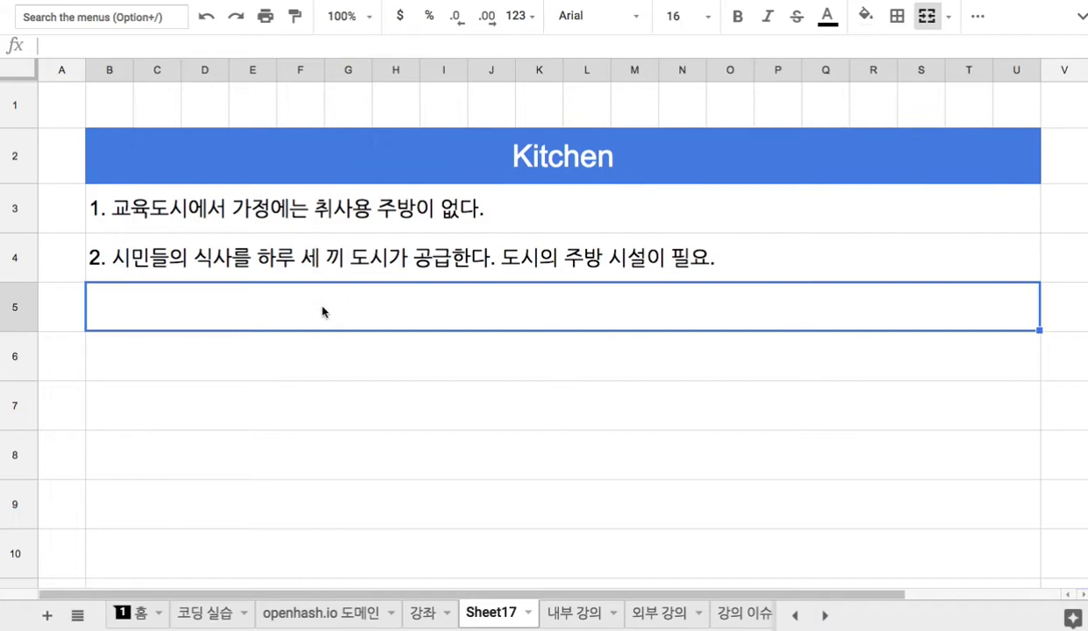
{"action": "type", "text": "3"}
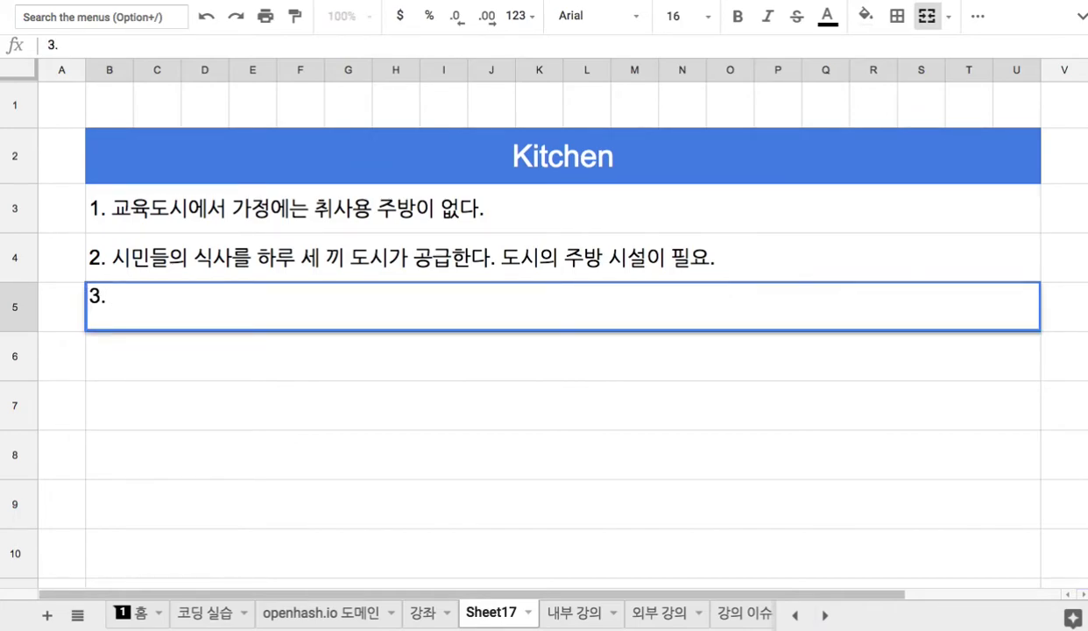
{"action": "type", "text": ". 설비"}
{"action": "key", "text": "BackSpace"}
{"action": "key", "text": "BackSpace"}
{"action": "type", "text": "주방 설비"}
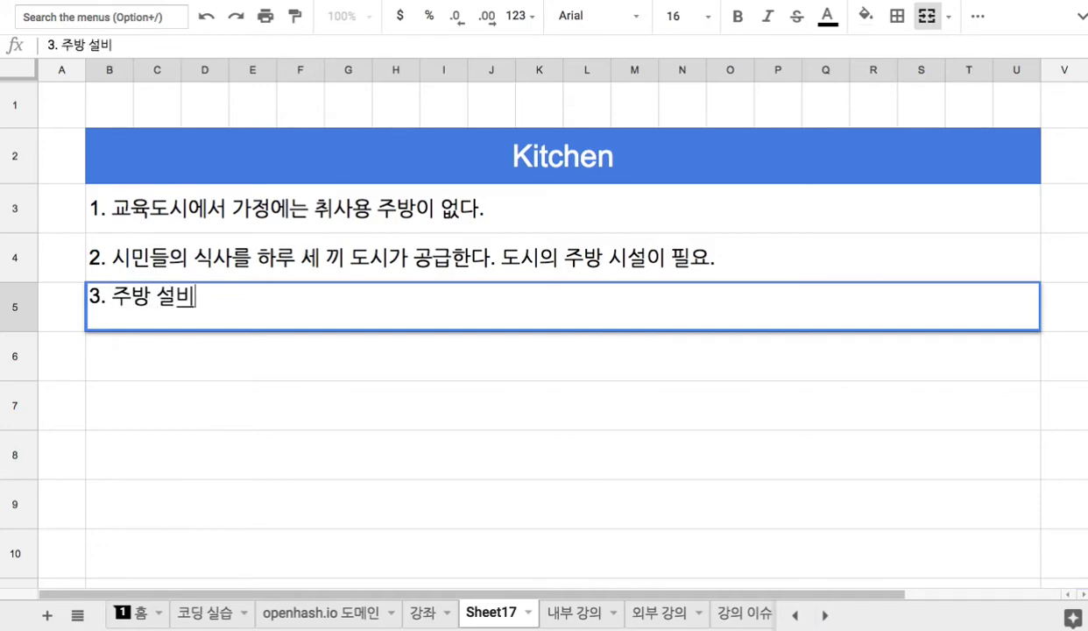
{"action": "key", "text": "Return"}
- List the kitchen equipment items "1) 밥솥", "2) 그릇류" and "3) 주방 가전" in rows 6 to 8
{"action": "type", "text": "1) "}
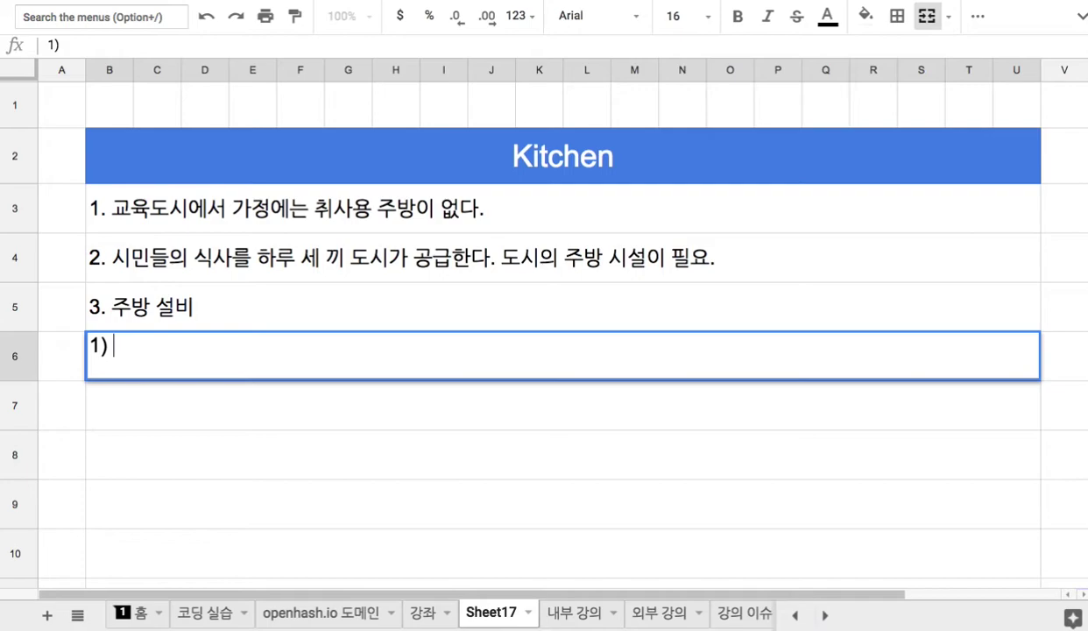
{"action": "type", "text": "밥솥"}
{"action": "key", "text": "Return"}
{"action": "type", "text": "2"}
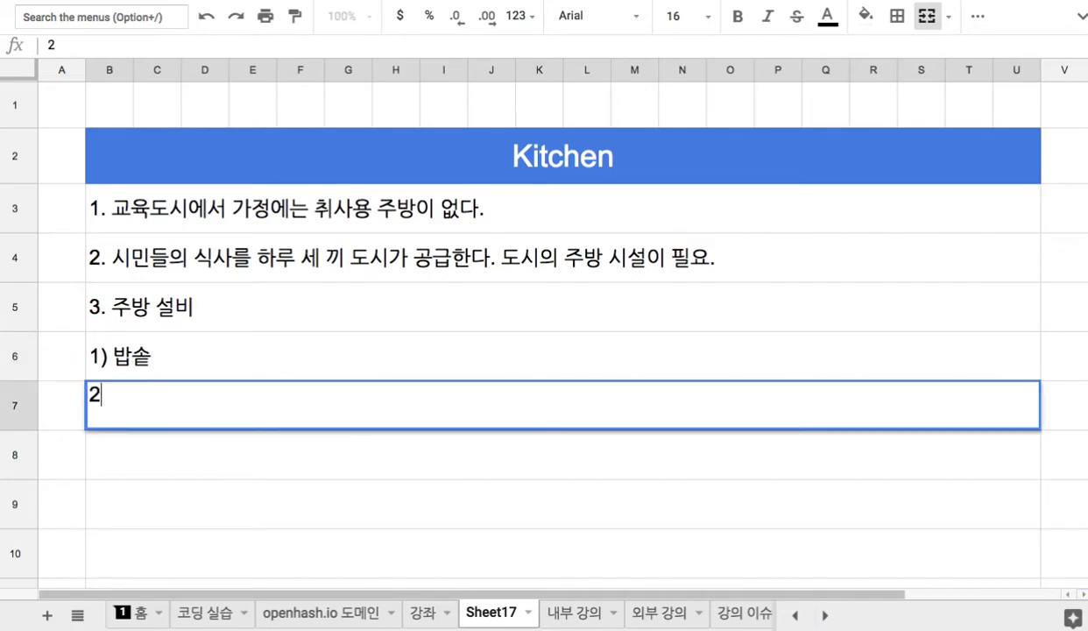
{"action": "type", "text": ") 그릇ㄹ"}
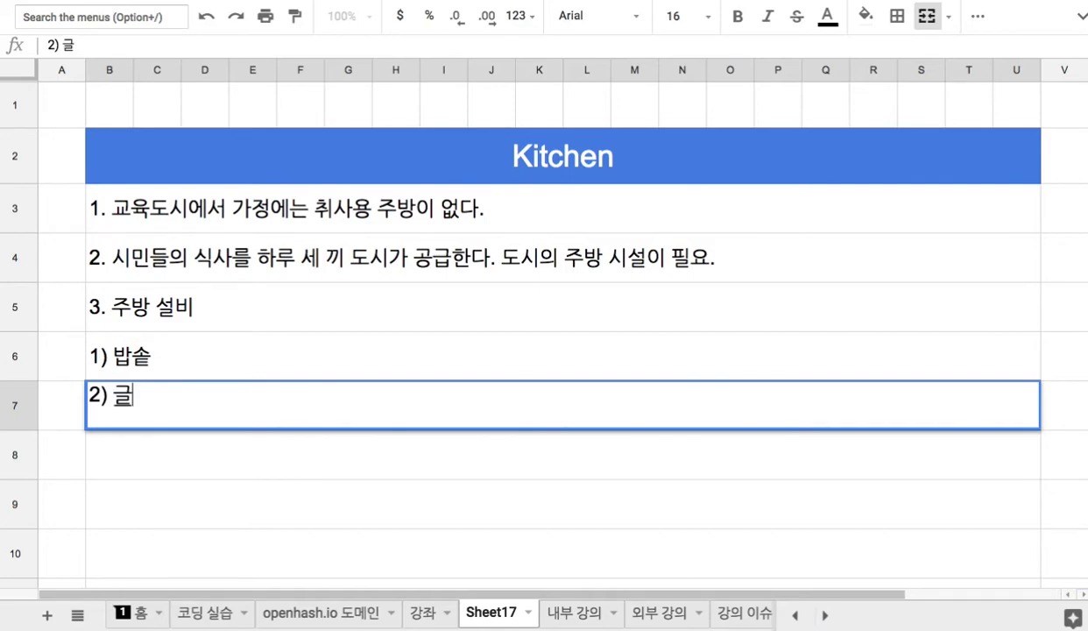
{"action": "type", "text": "ㅠ"}
{"action": "key", "text": "Return"}
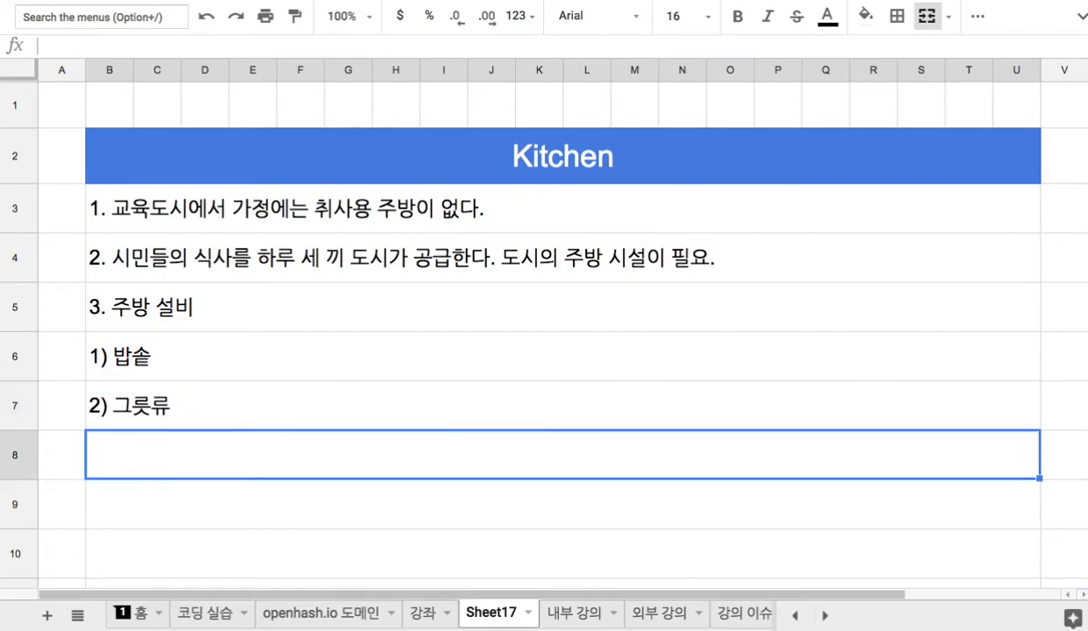
{"action": "type", "text": "3)"}
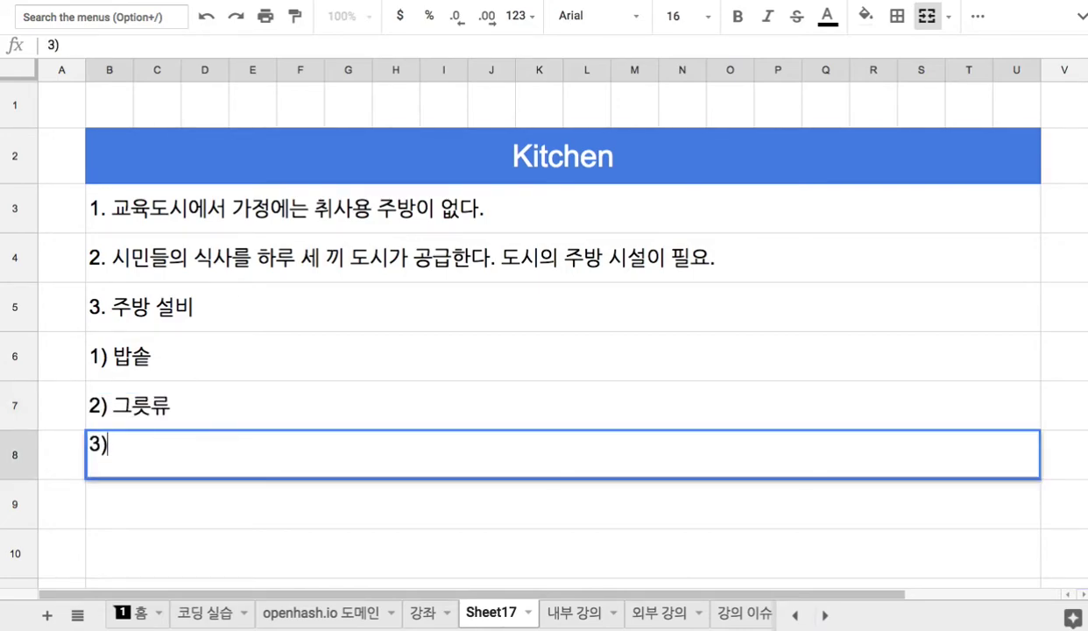
{"action": "type", "text": " 그주방 가전"}
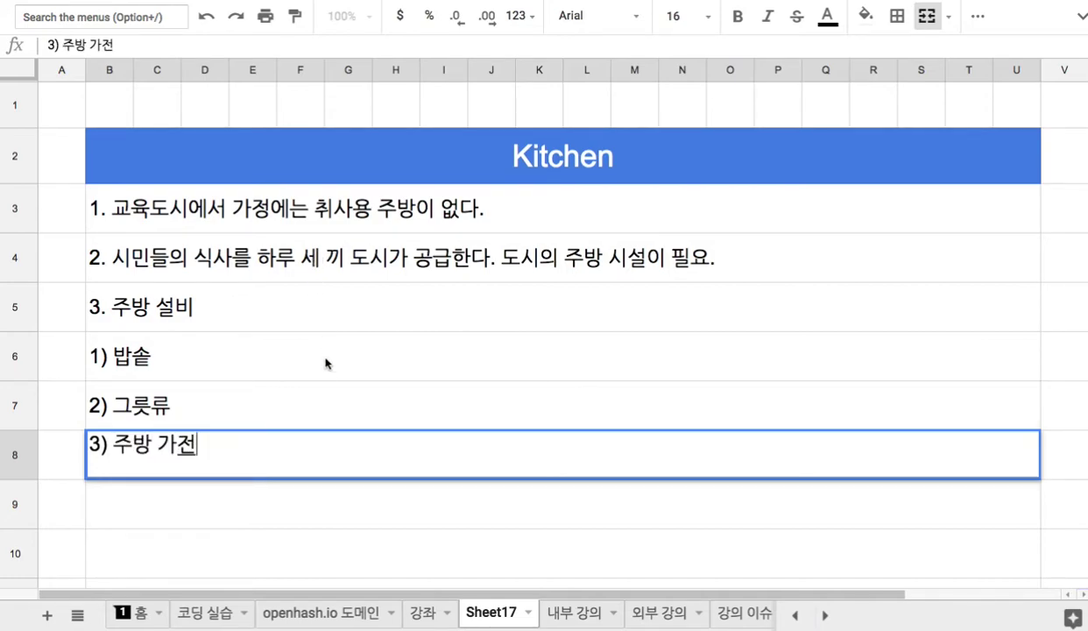
{"action": "left_click_drag", "start_coordinate": [325, 362], "coordinate": [360, 453]}
{"action": "left_click", "coordinate": [486, 164]}
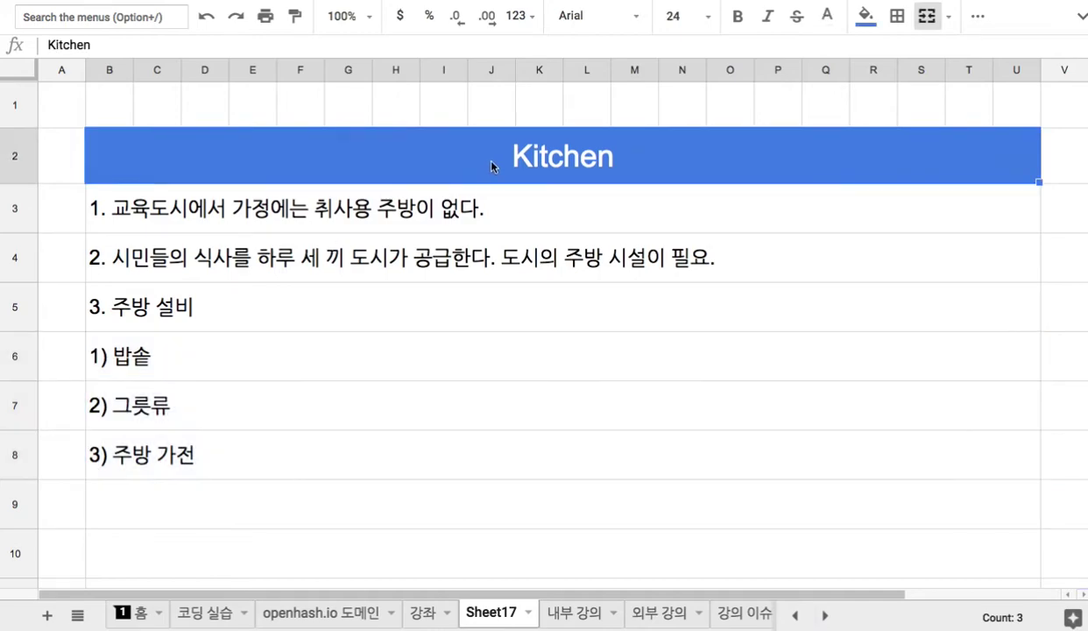
- Enter the heading "4. 원칙" in row 9 and its first item "1) 친환경" in row 10
{"action": "scroll", "coordinate": [488, 166], "scroll_direction": "down", "scroll_amount": 2}
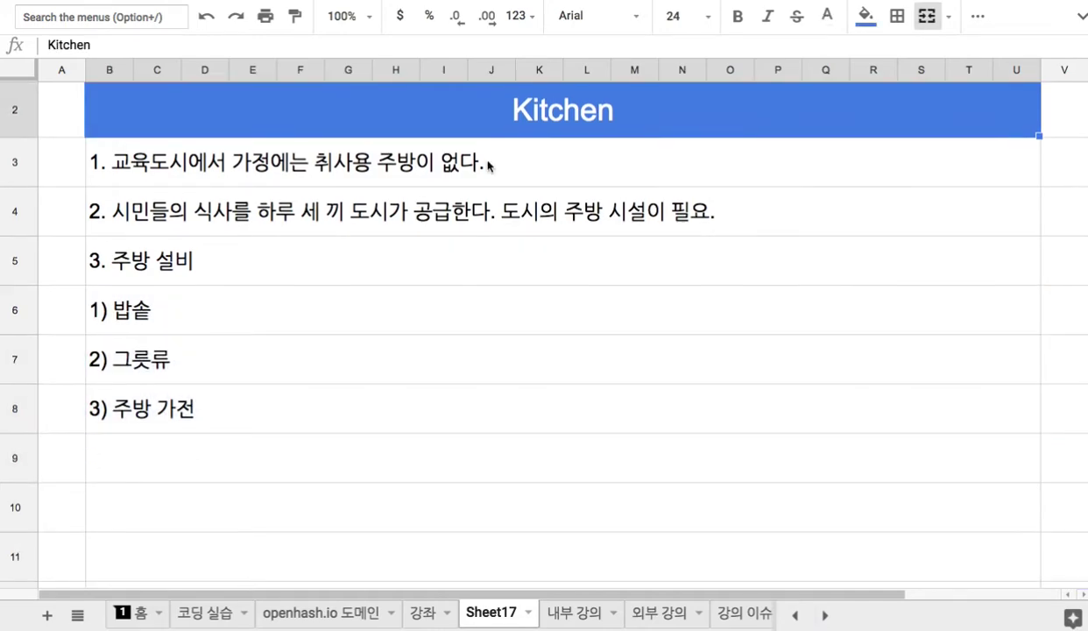
{"action": "left_click", "coordinate": [282, 405]}
{"action": "type", "text": "4. 원ㅊ"}
{"action": "type", "text": "ㅣㄱ"}
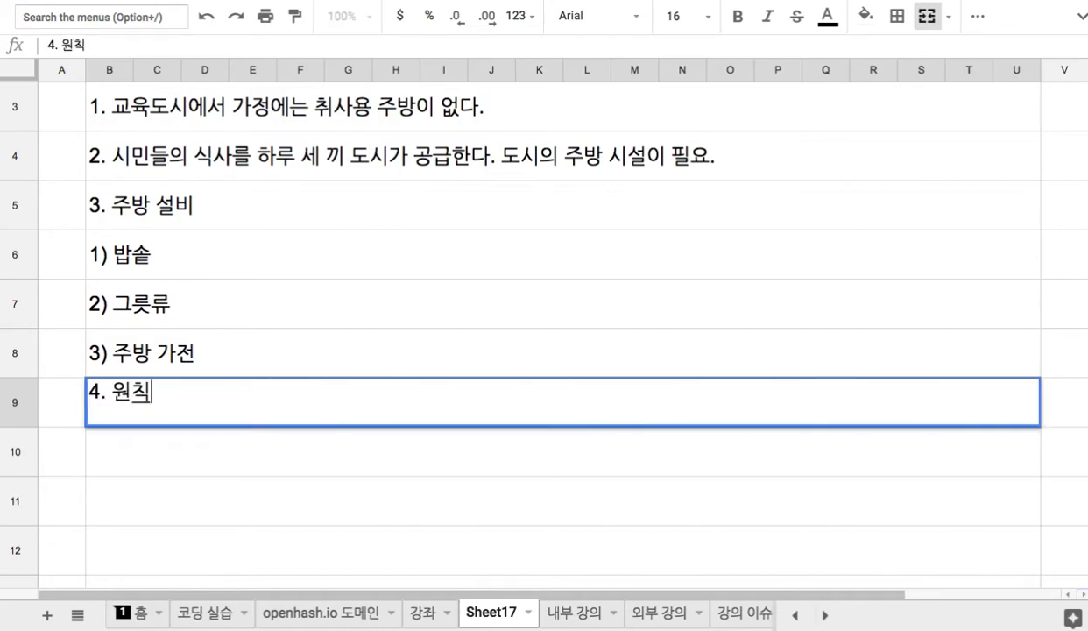
{"action": "key", "text": "Return"}
{"action": "type", "text": "1) 칠"}
{"action": "type", "text": "환경"}
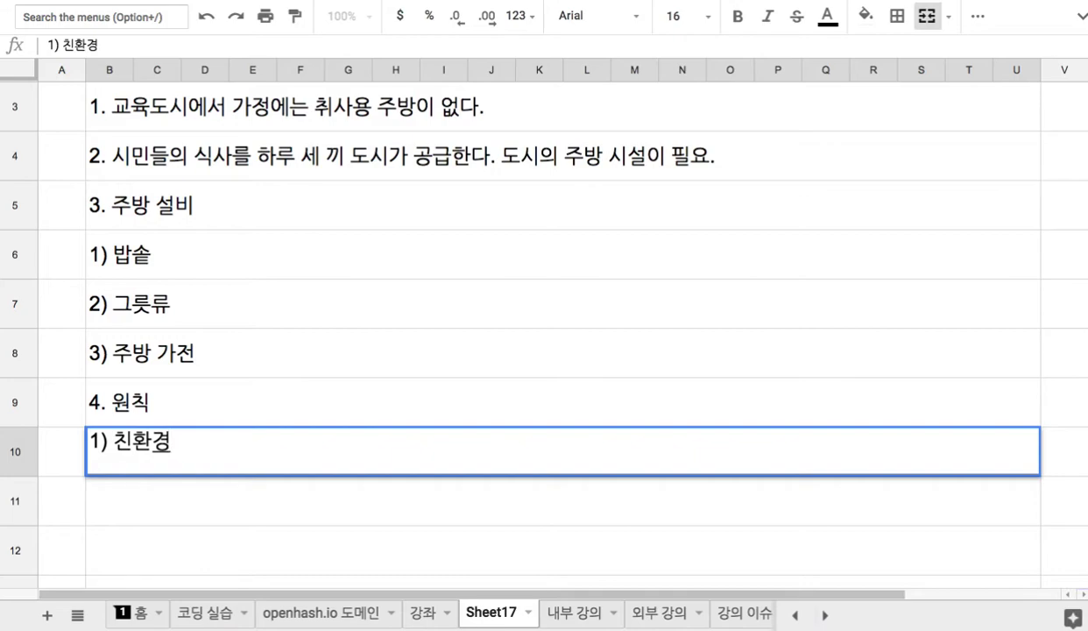
{"action": "key", "text": "Return"}
- Enter the second principle "2) 에너지원은 친환경 원천(바람, 파도, 태양)" in row 11
{"action": "type", "text": "2) "}
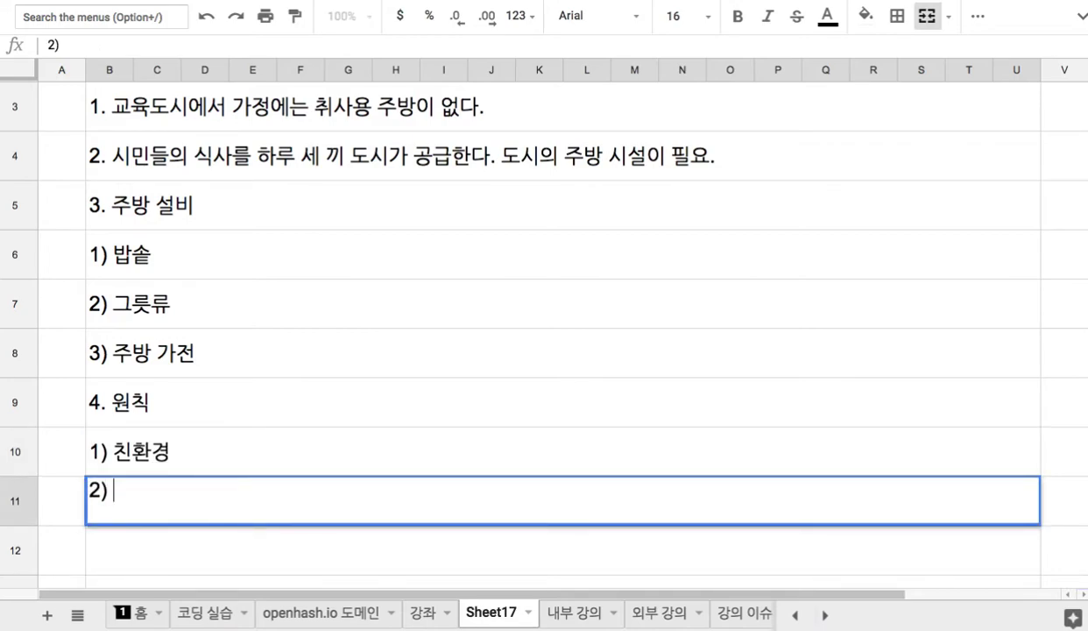
{"action": "type", "text": "에너지원은 친호"}
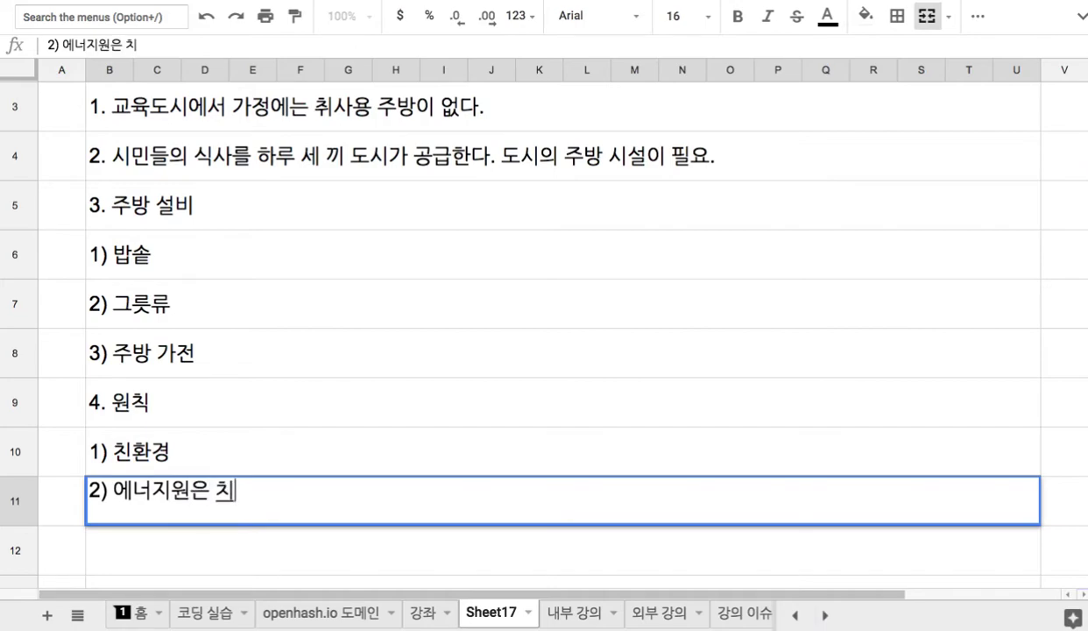
{"action": "type", "text": "환경"}
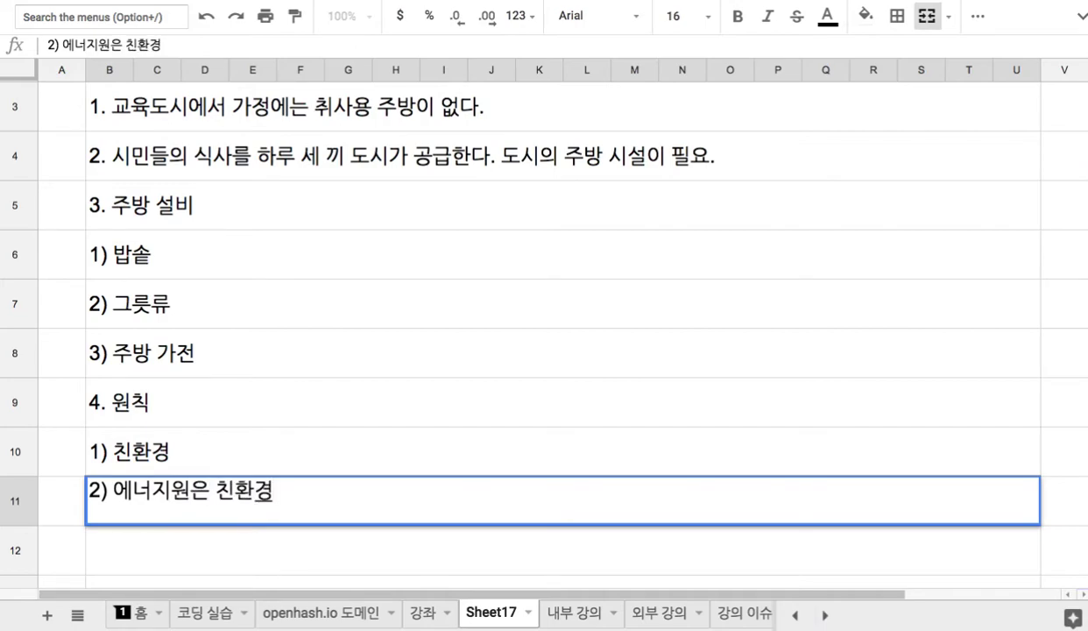
{"action": "type", "text": " 원천(바람"}
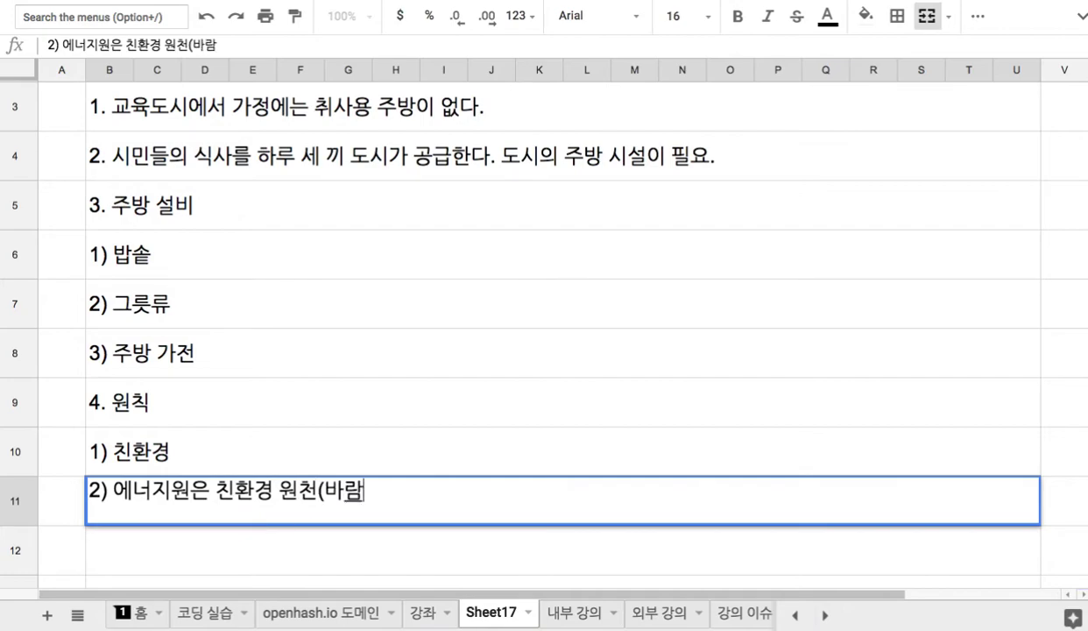
{"action": "type", "text": ", 파도,"}
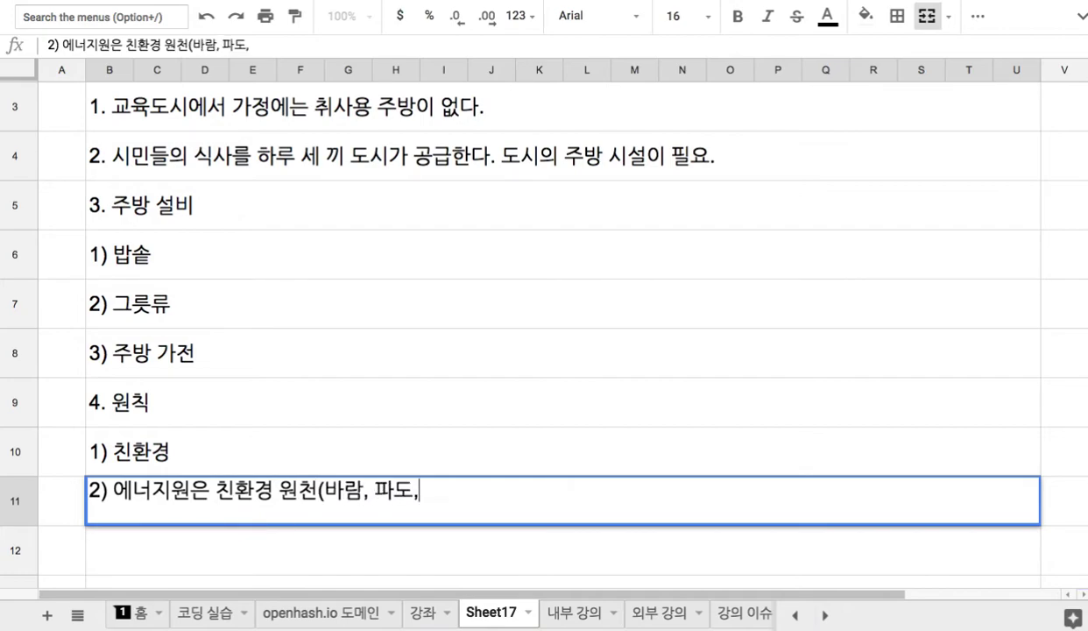
{"action": "type", "text": " 태양)"}
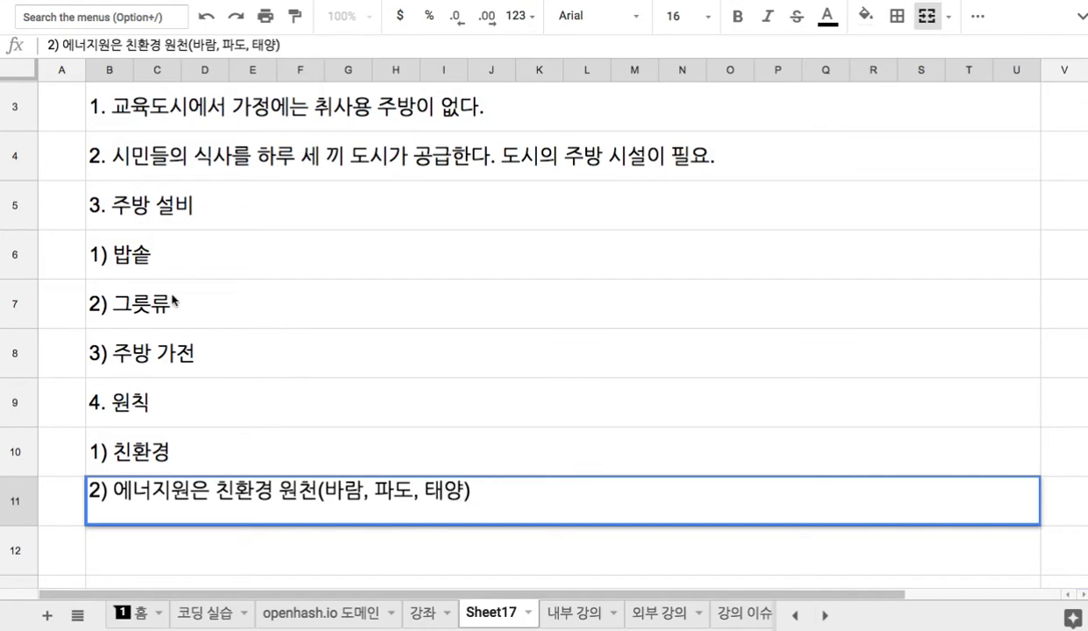
{"action": "left_click", "coordinate": [157, 270]}
- Review the kitchen equipment items in rows 6 to 8 against the energy source principle in row 11
{"action": "left_click", "coordinate": [180, 350]}
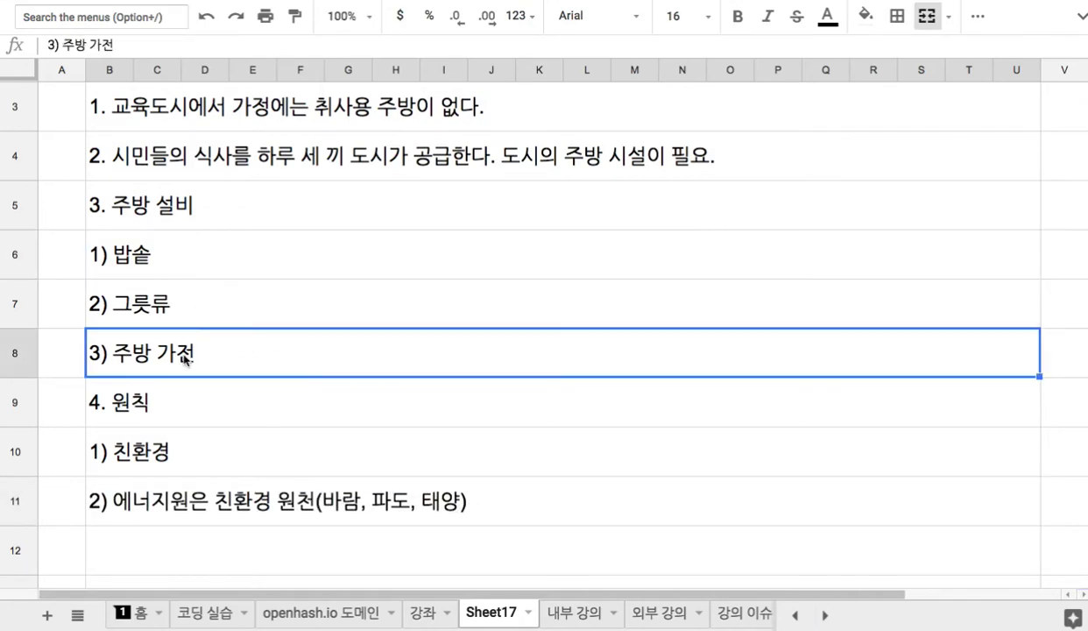
{"action": "left_click", "coordinate": [372, 505]}
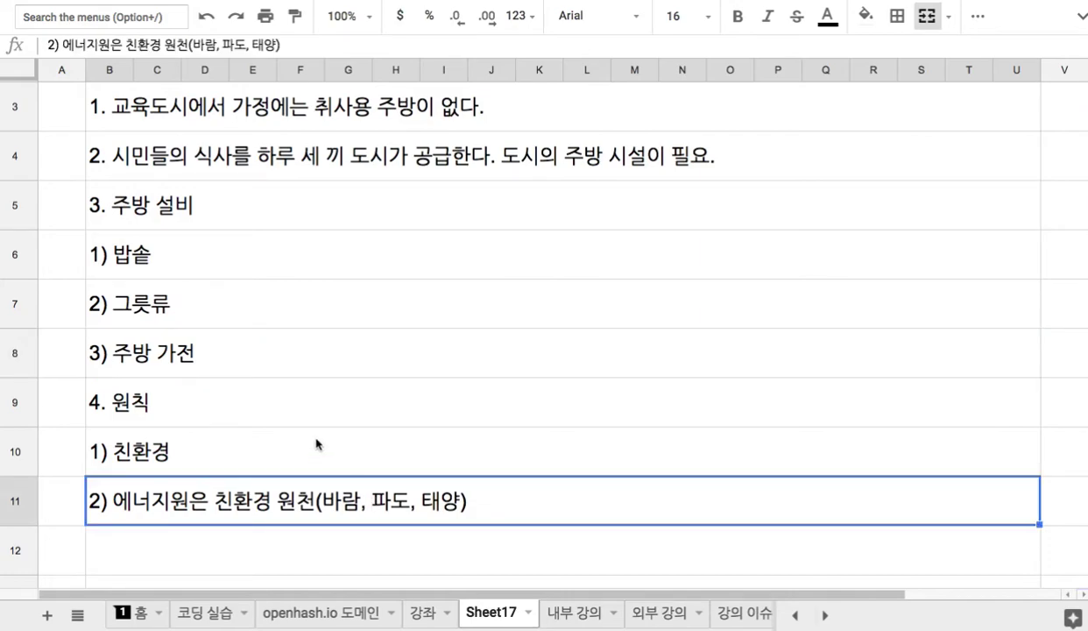
{"action": "left_click", "coordinate": [129, 273]}
{"action": "left_click_drag", "start_coordinate": [130, 275], "coordinate": [254, 365]}
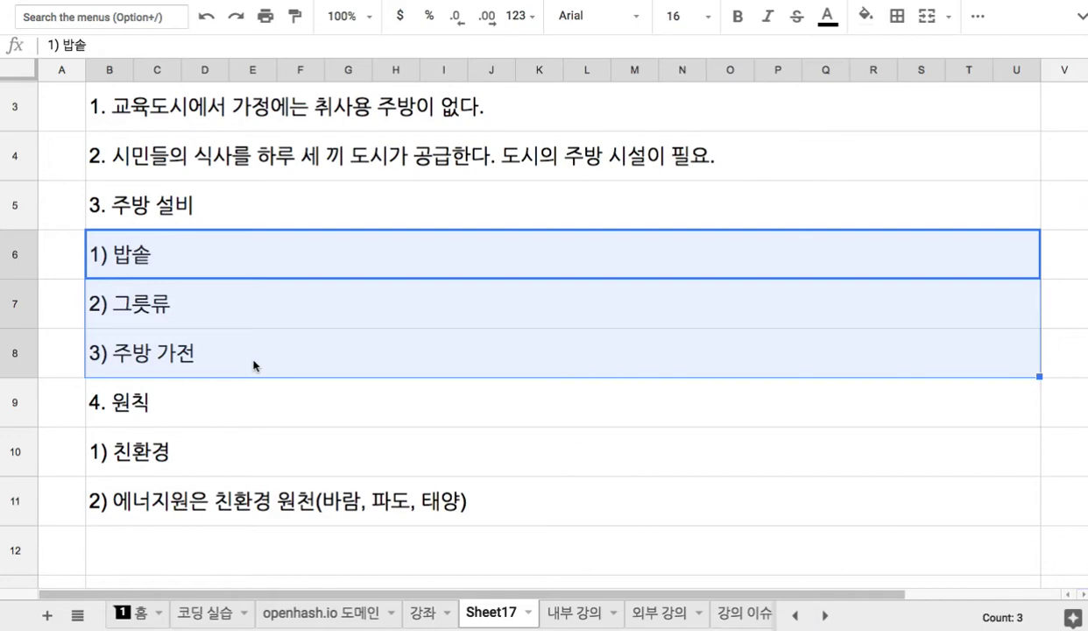
{"action": "scroll", "coordinate": [254, 365], "scroll_direction": "down", "scroll_amount": 3}
{"action": "scroll", "coordinate": [254, 365], "scroll_direction": "up", "scroll_amount": 1}
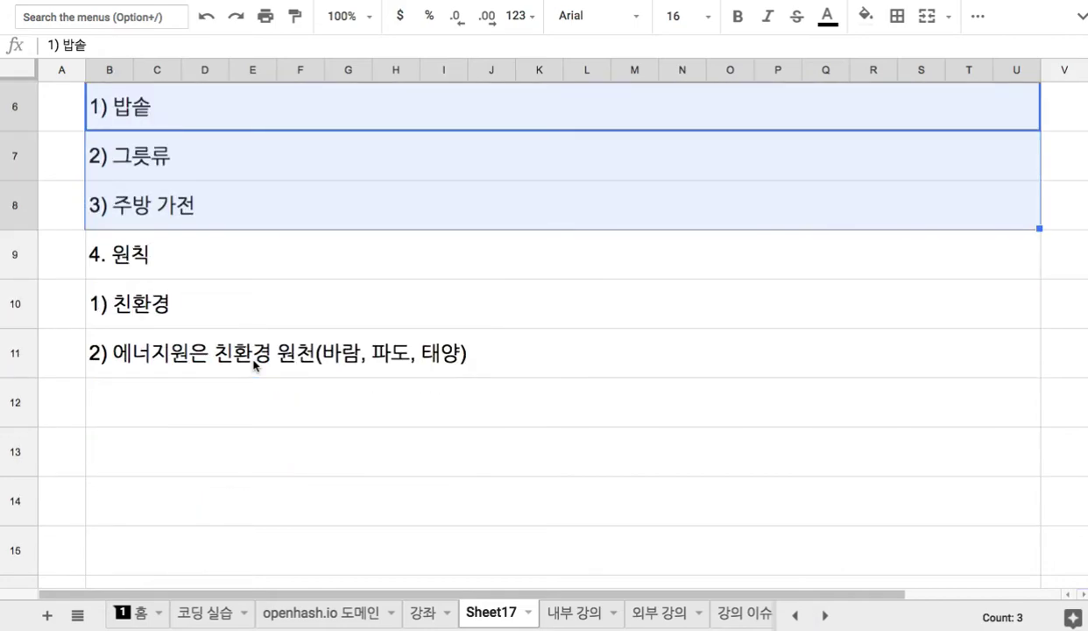
{"action": "scroll", "coordinate": [254, 365], "scroll_direction": "up", "scroll_amount": 2}
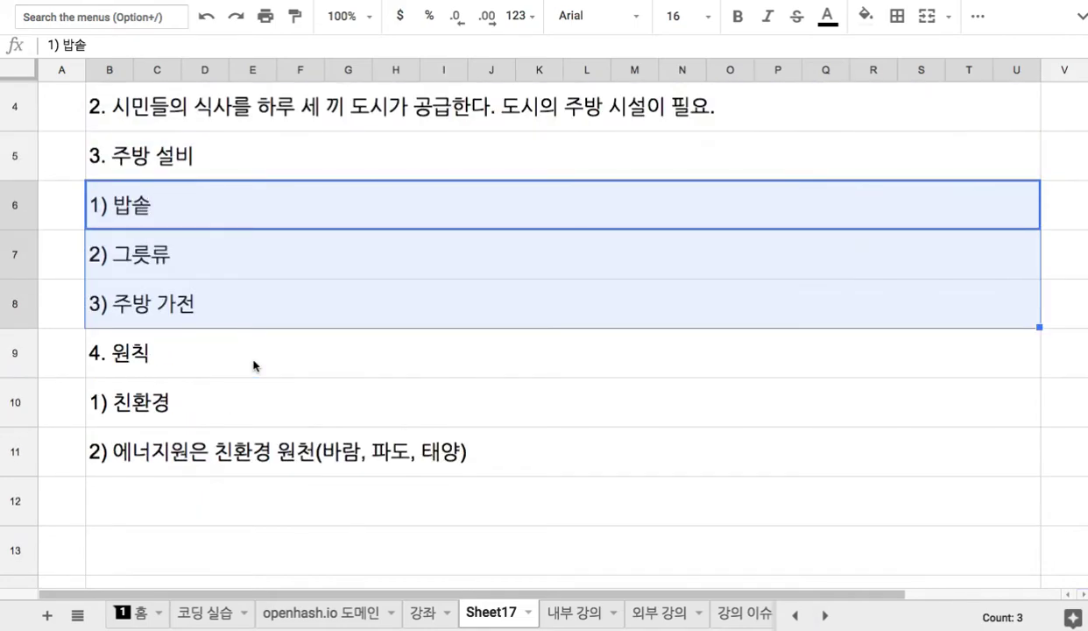
{"action": "left_click", "coordinate": [182, 311]}
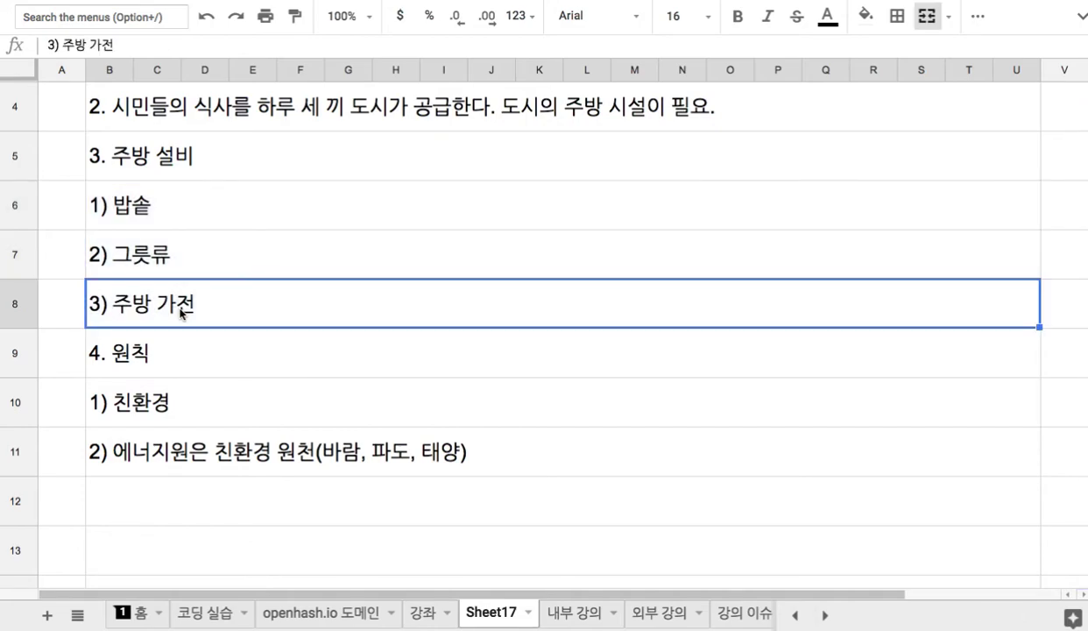
{"action": "left_click", "coordinate": [185, 225]}
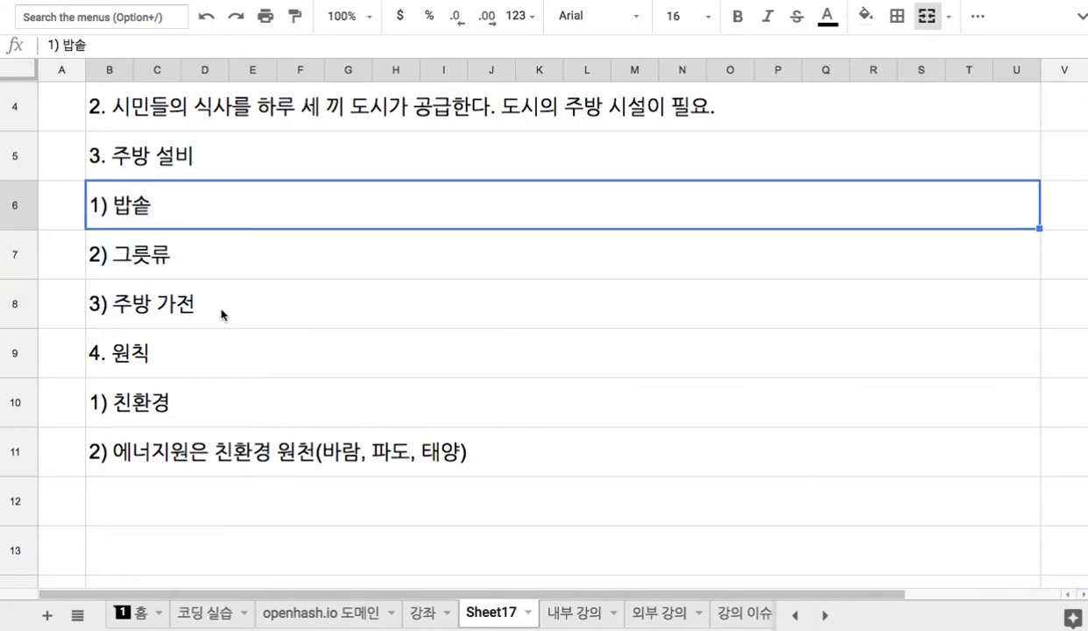
- Extend the title in row 2 to read "Kitchen = 상위 수풀"
{"action": "scroll", "coordinate": [223, 326], "scroll_direction": "up", "scroll_amount": 3}
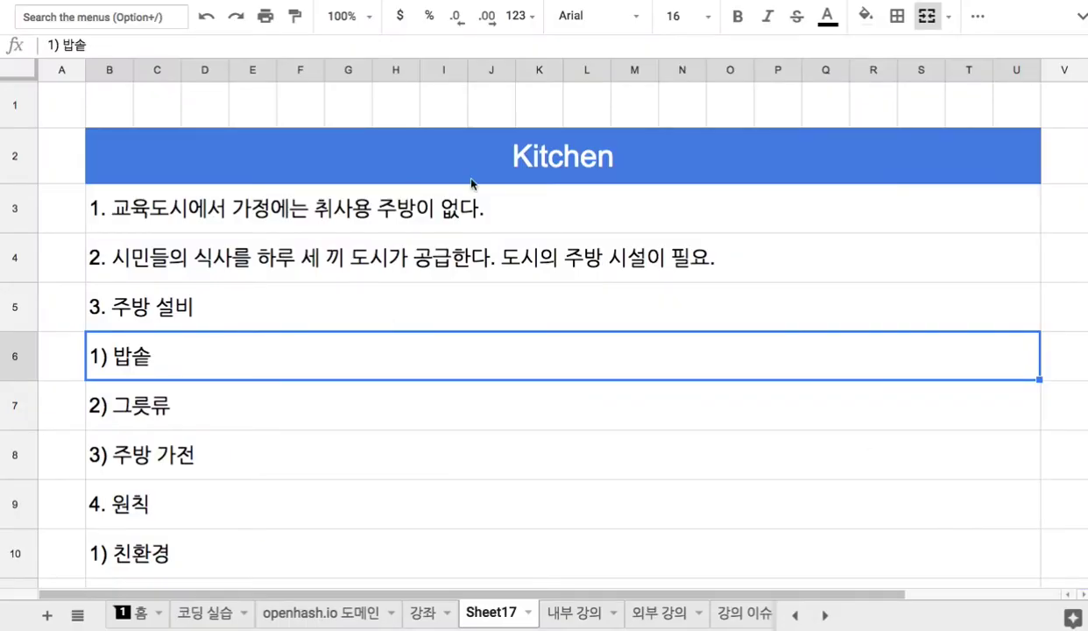
{"action": "double_click", "coordinate": [529, 158]}
{"action": "type", "text": "= 상위 수풀"}
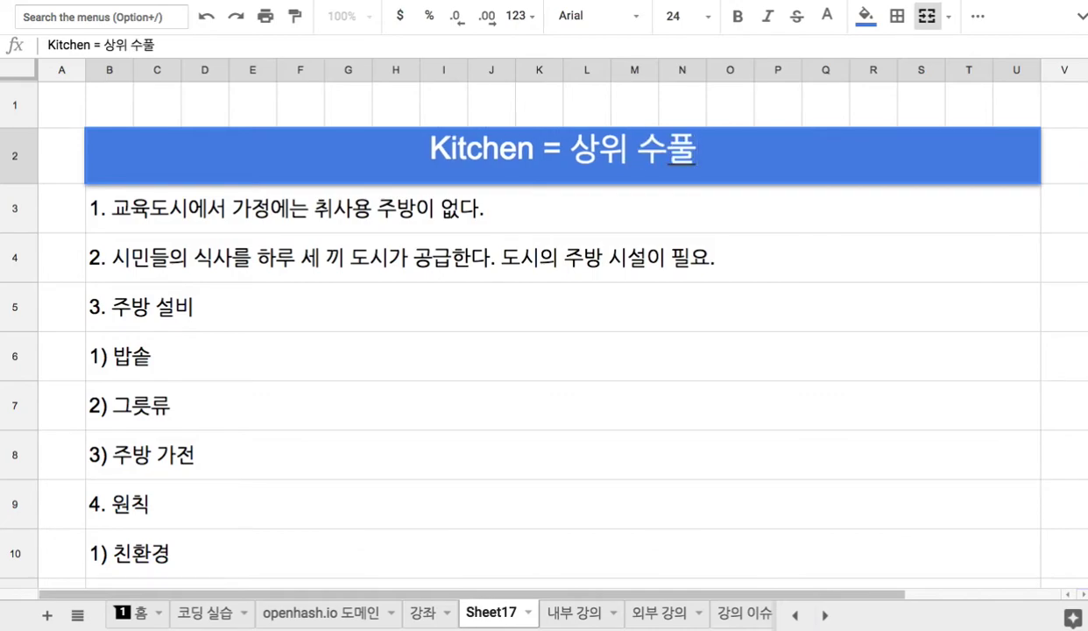
{"action": "left_click", "coordinate": [590, 273]}
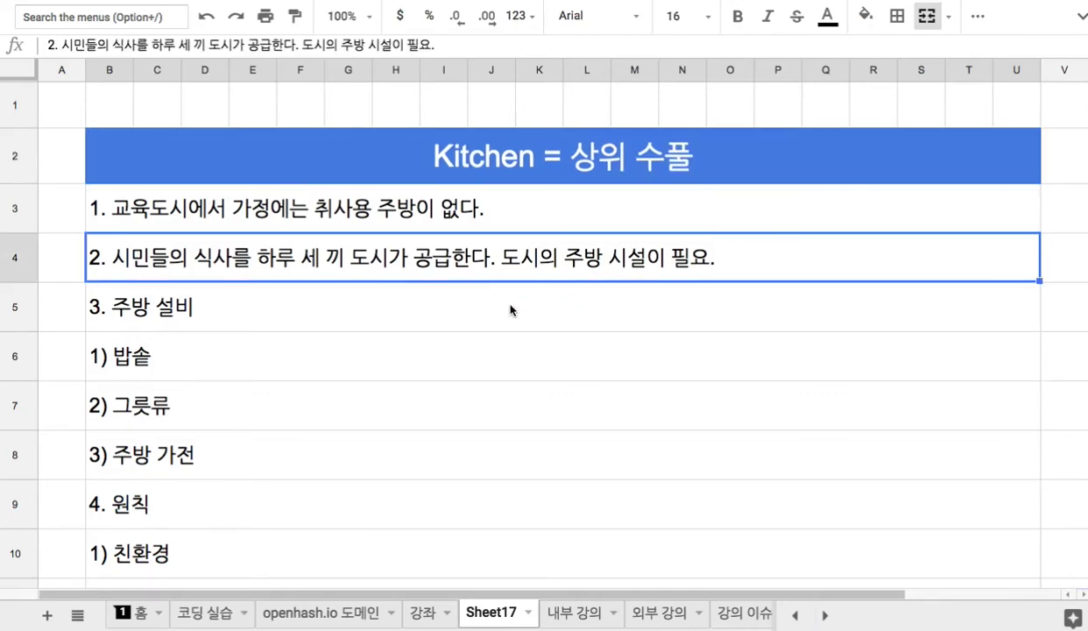
- Go over the equipment items in rows 6 to 8 and the two principles in rows 10 and 11
{"action": "left_click", "coordinate": [225, 370]}
{"action": "left_click", "coordinate": [338, 407]}
{"action": "left_click", "coordinate": [370, 442]}
{"action": "scroll", "coordinate": [381, 432], "scroll_direction": "down", "scroll_amount": 5}
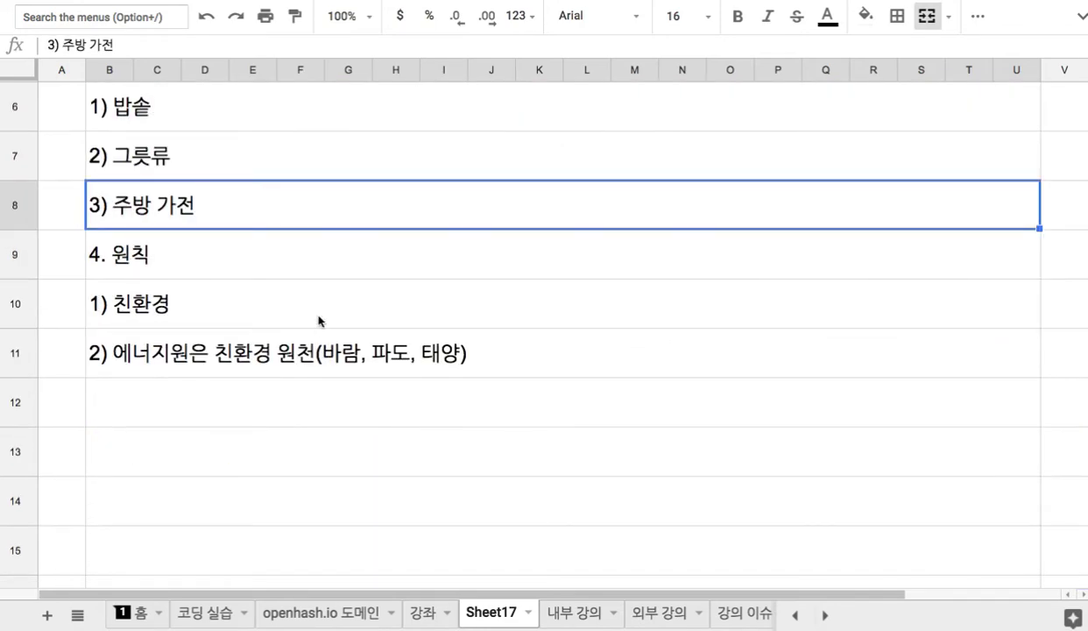
{"action": "left_click_drag", "start_coordinate": [318, 317], "coordinate": [331, 352]}
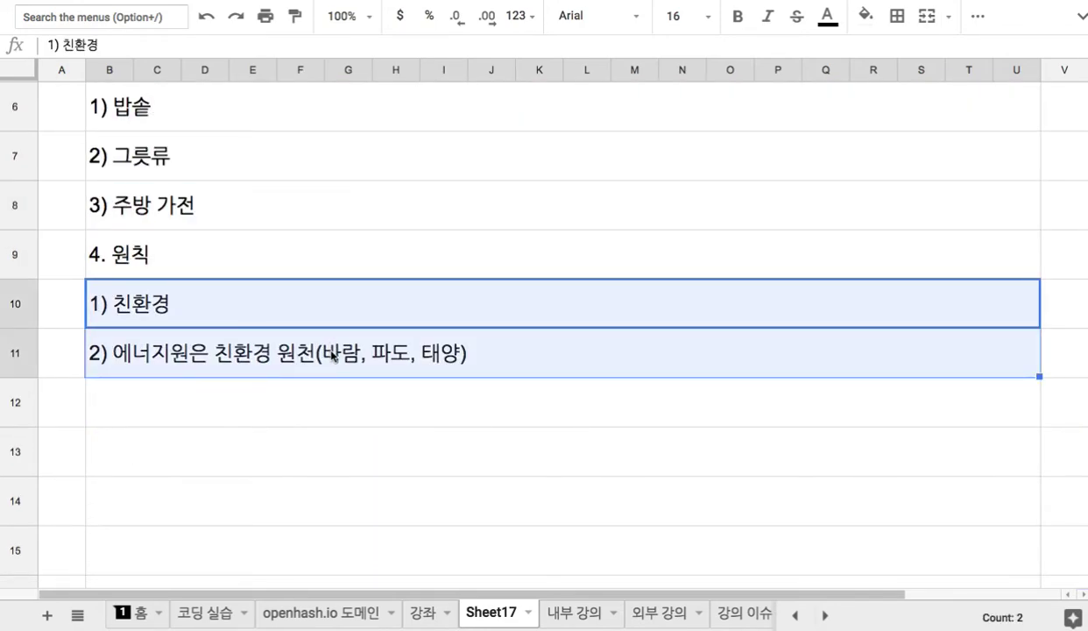
- Enter the fifth note "5. 조리/배식 과정의 자동화" in row 12
{"action": "scroll", "coordinate": [331, 353], "scroll_direction": "up", "scroll_amount": 2}
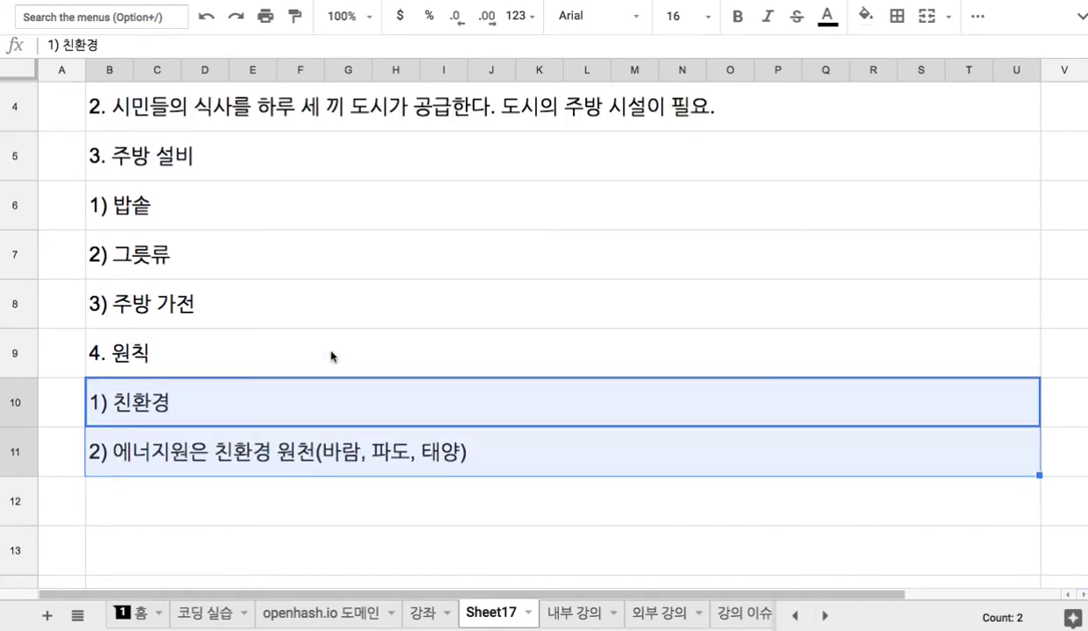
{"action": "left_click", "coordinate": [271, 482]}
{"action": "type", "text": "5. 자동화"}
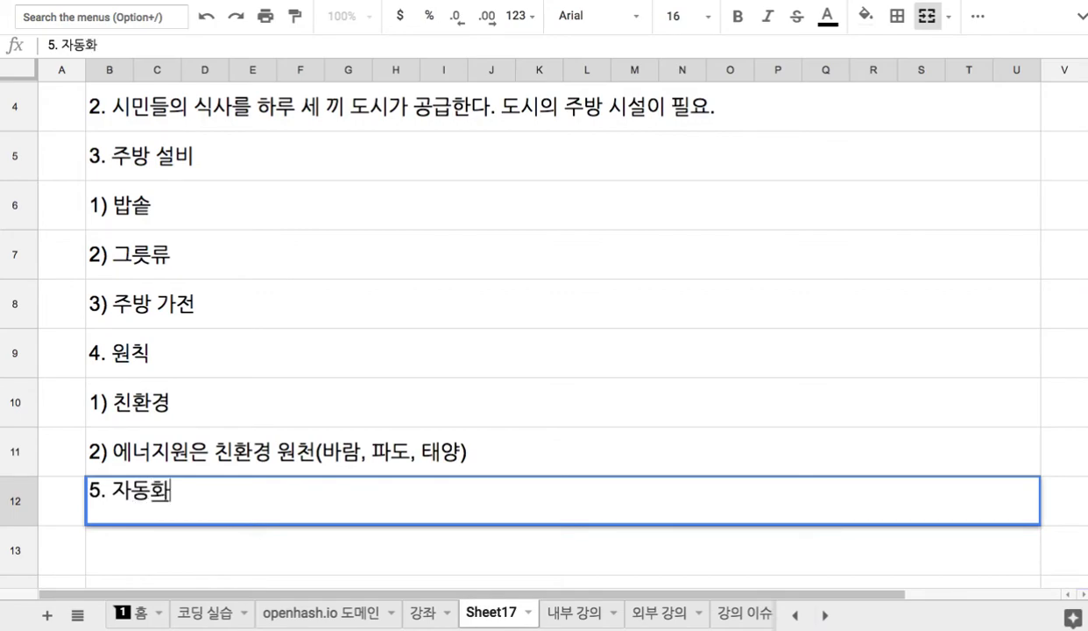
{"action": "key", "text": "Left"}
{"action": "key", "text": "Left"}
{"action": "key", "text": "Left"}
{"action": "type", "text": "조리"}
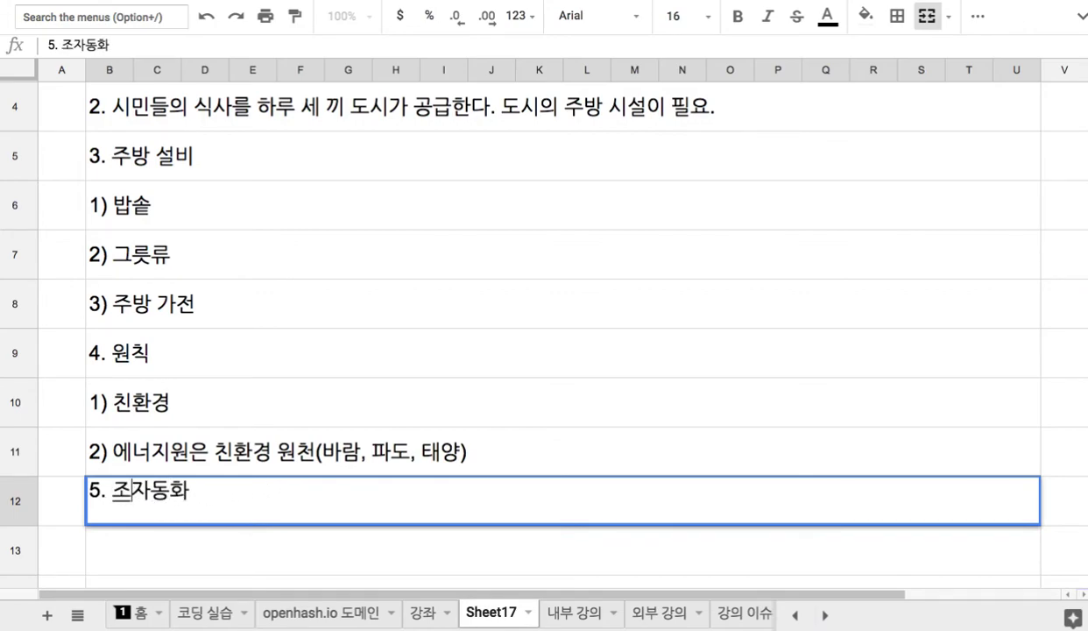
{"action": "type", "text": " 과정의 "}
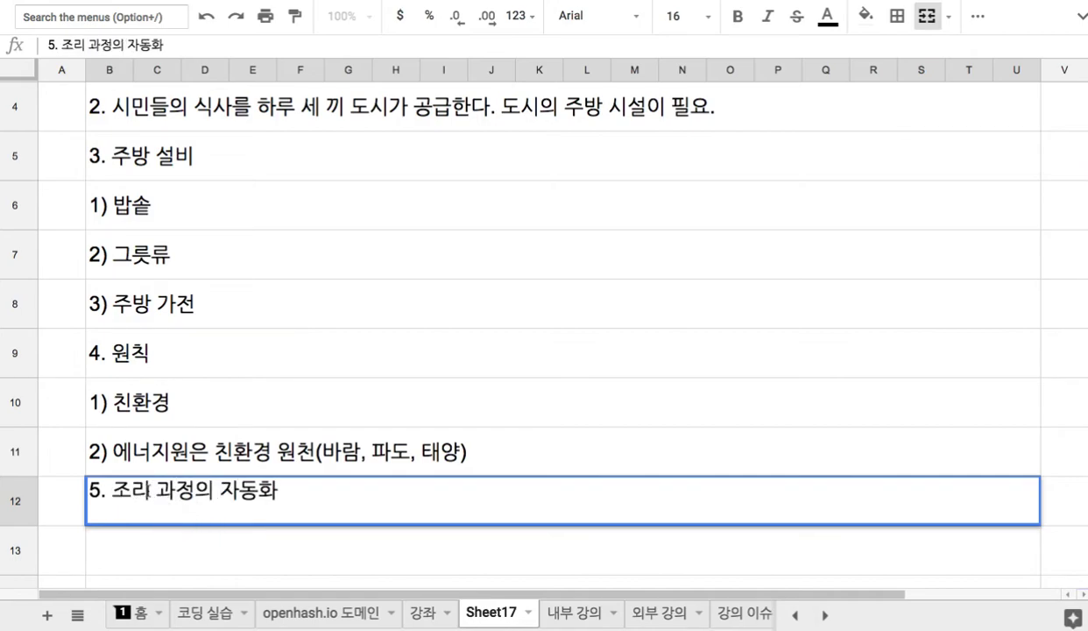
{"action": "type", "text": "/배식"}
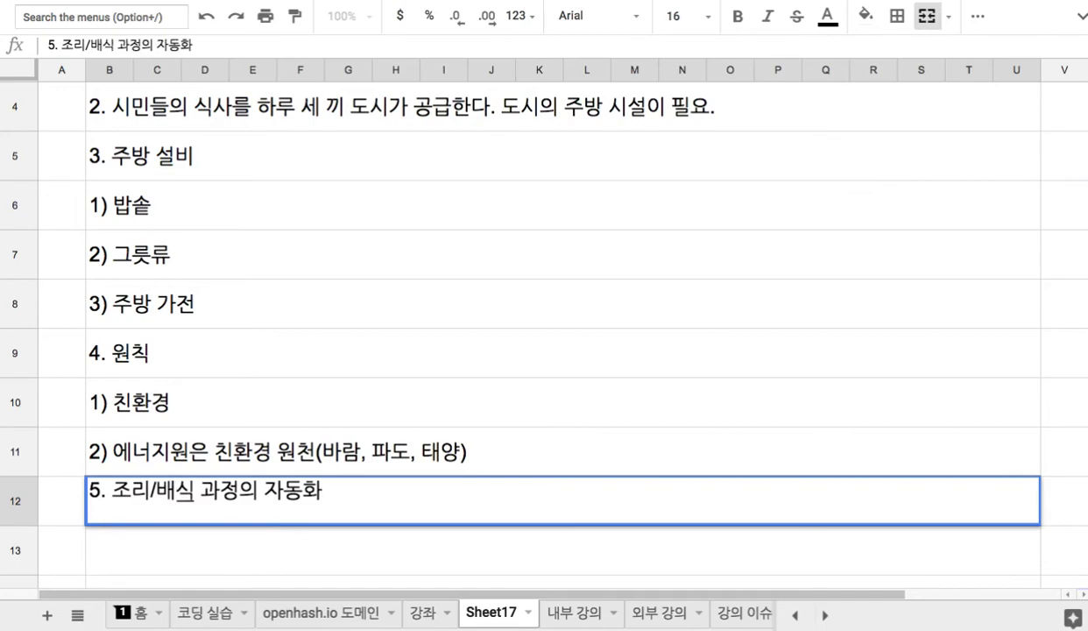
- Enter the sixth note "6. AI 기술: 누가 언제 어떤 식사를 하는 것이 가장 적절할 것인가?" in row 13
{"action": "left_click", "coordinate": [184, 543]}
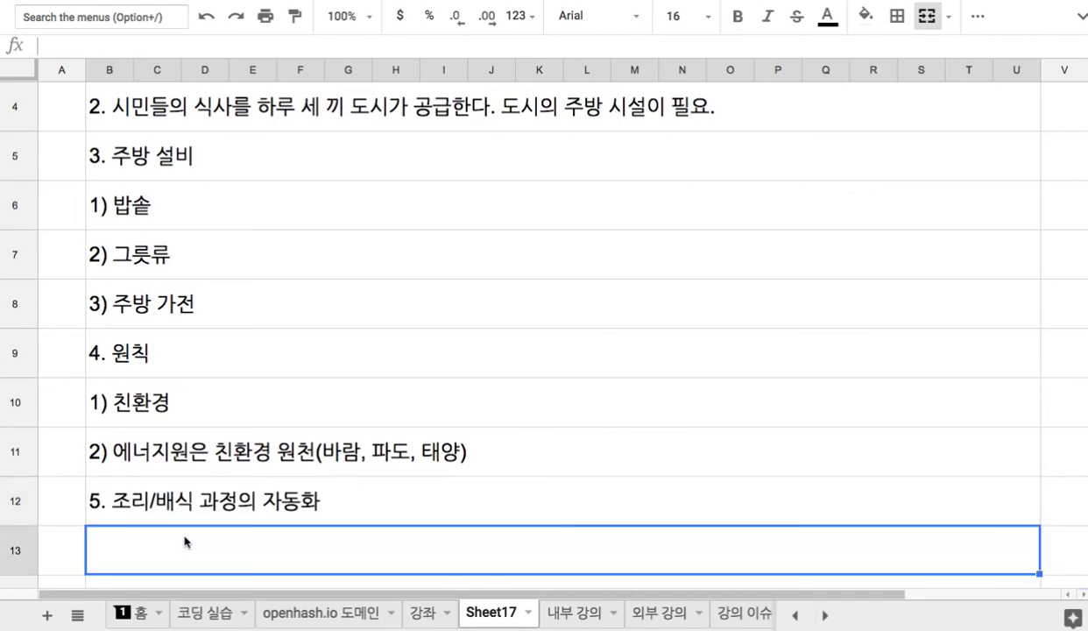
{"action": "type", "text": "6. AI"}
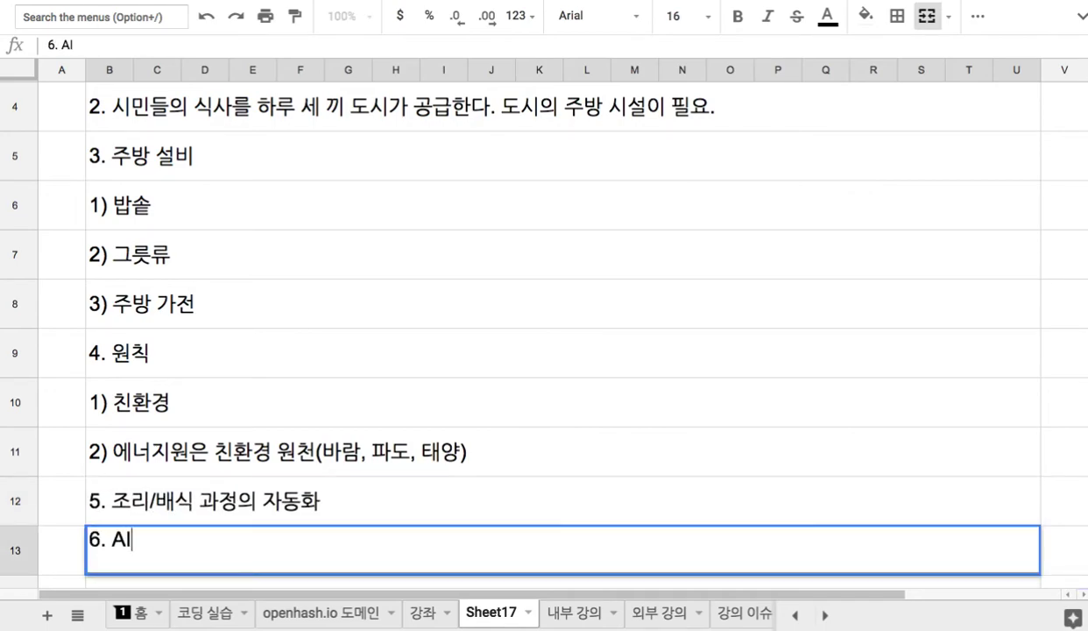
{"action": "type", "text": " 기술: 누가 언제 어떤 식사를 "}
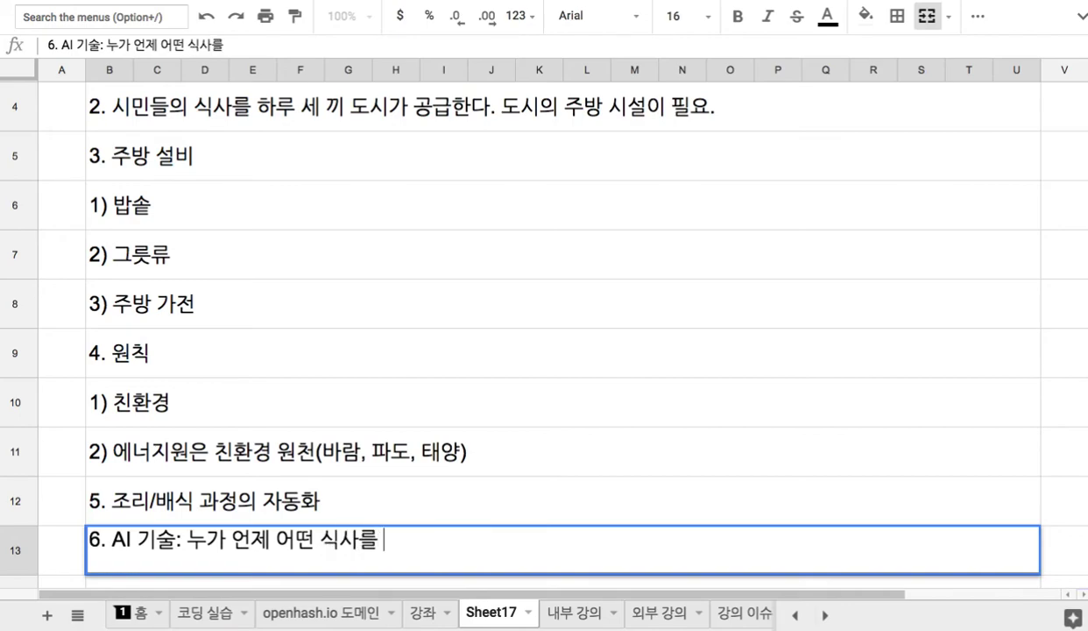
{"action": "type", "text": "하는 것이"}
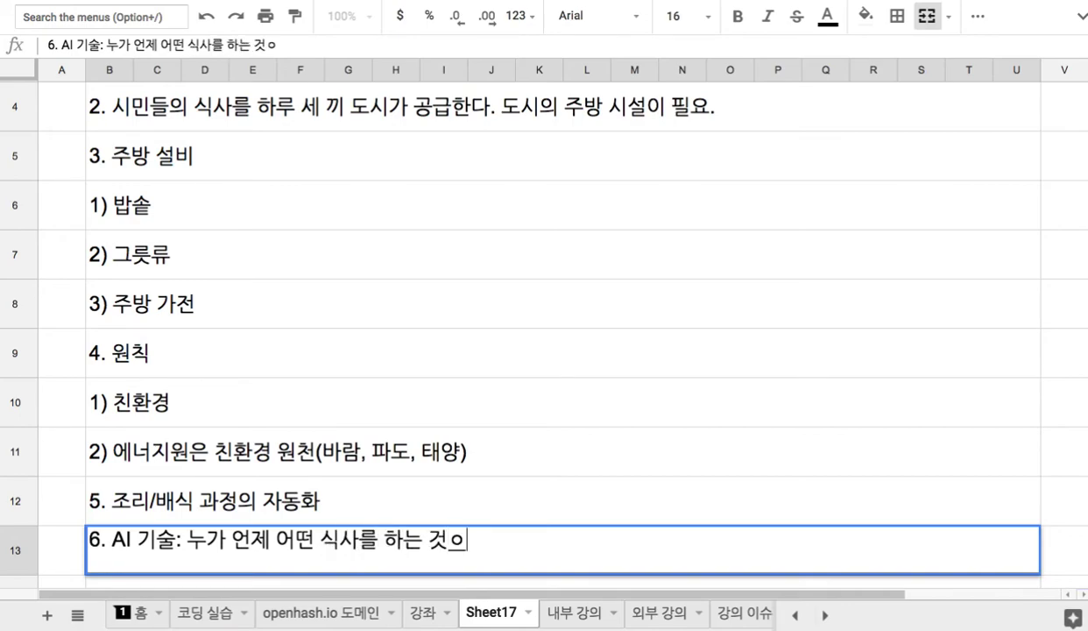
{"action": "type", "text": " 가장 적절"}
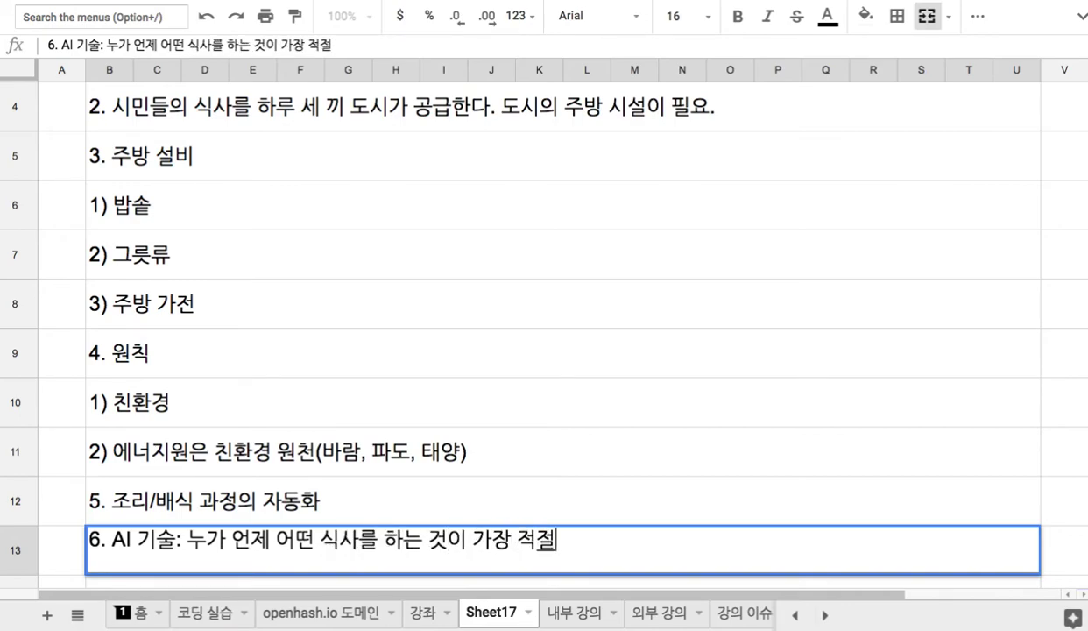
{"action": "type", "text": "할 것인가"}
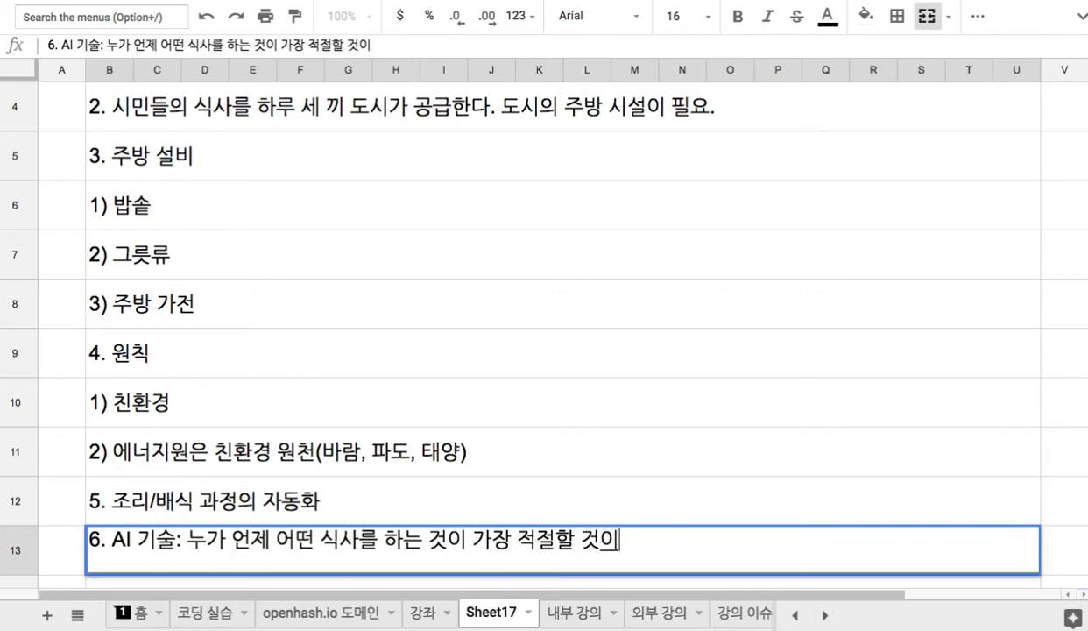
{"action": "type", "text": "?"}
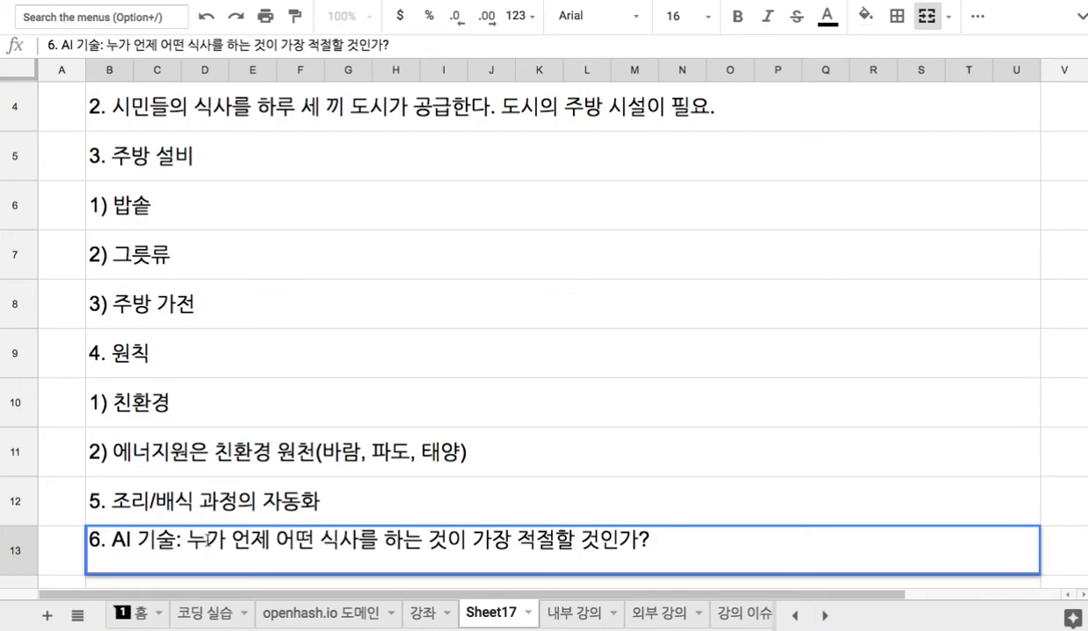
{"action": "left_click", "coordinate": [229, 463]}
{"action": "scroll", "coordinate": [232, 464], "scroll_direction": "down", "scroll_amount": 5}
{"action": "left_click", "coordinate": [307, 268]}
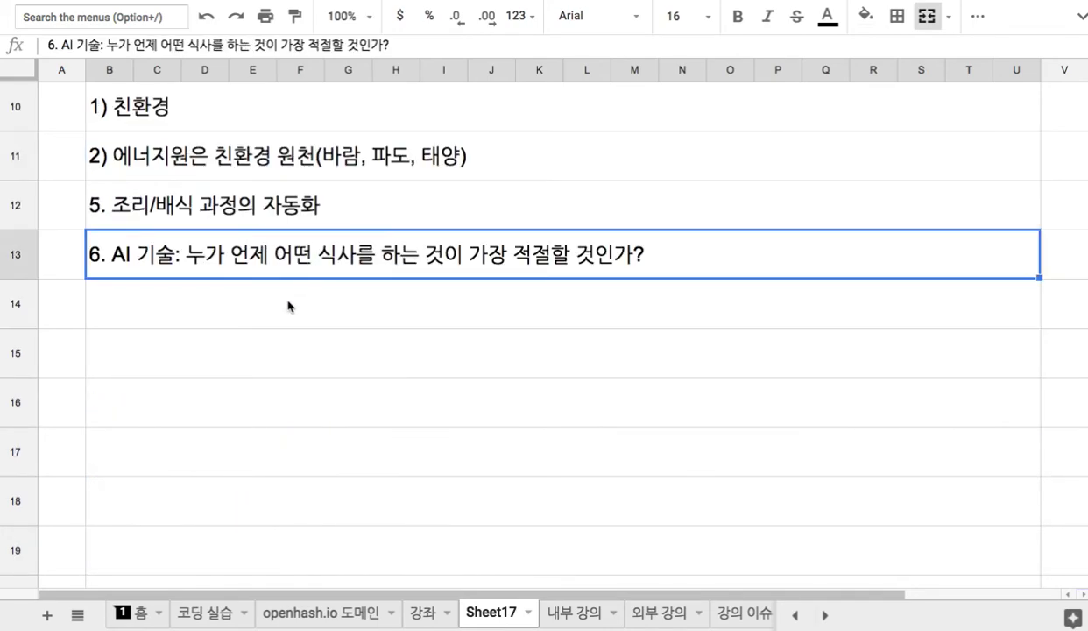
- Enter the note "NetFlix의 영화 추천 알고리즘, 아마존의 상품 추천 알고리즘, 식사 추천 알고리즘은 동일하다." in row 14
{"action": "double_click", "coordinate": [288, 305]}
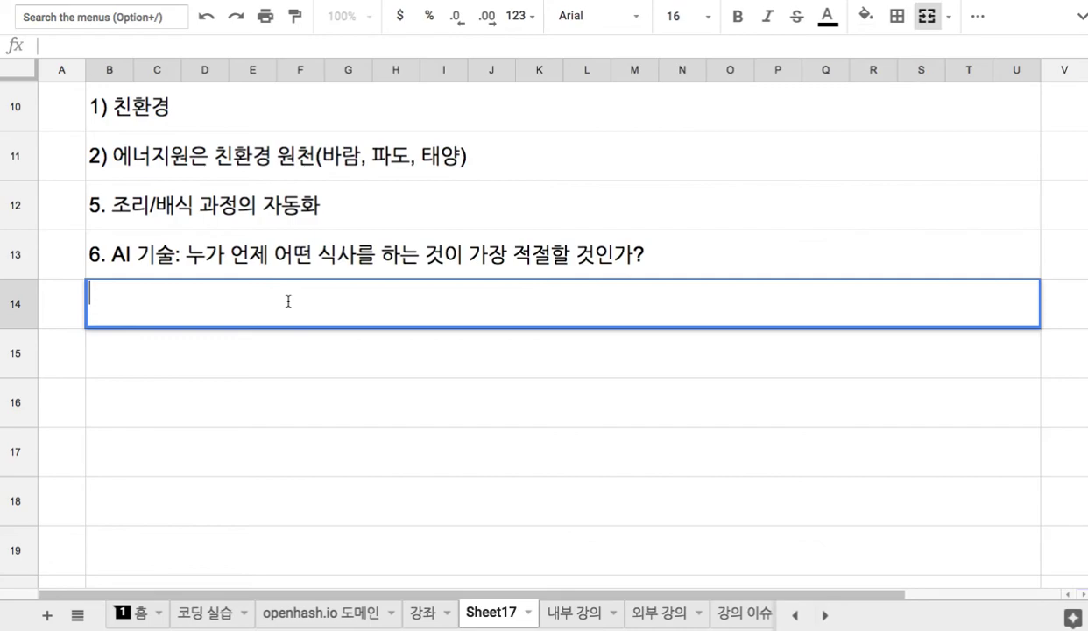
{"action": "type", "text": "NetFlix"}
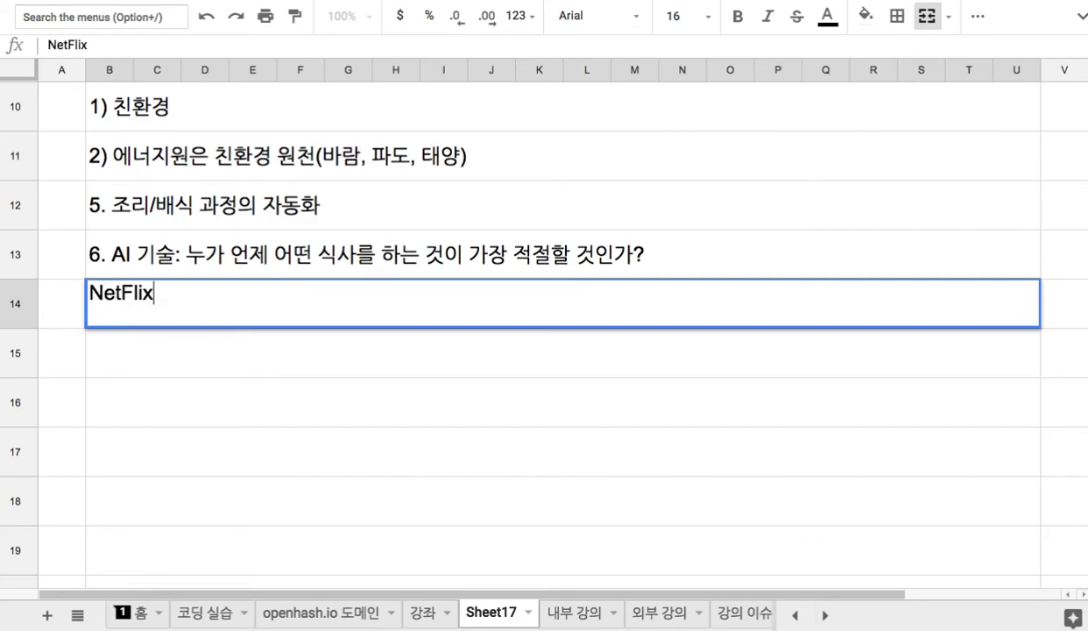
{"action": "type", "text": "의 영화 추천"}
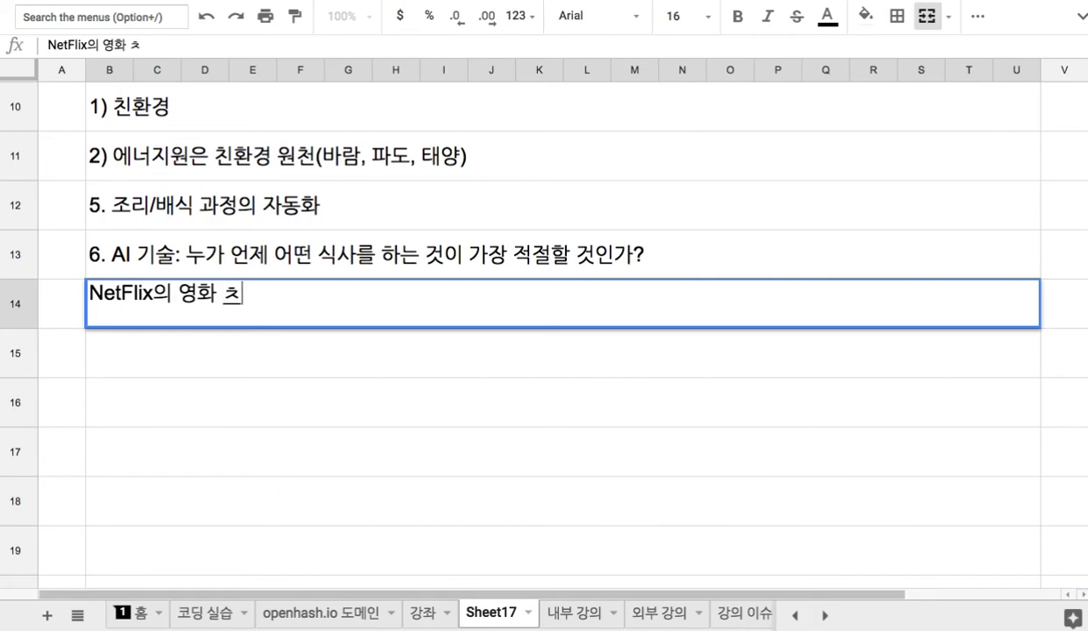
{"action": "type", "text": " 알"}
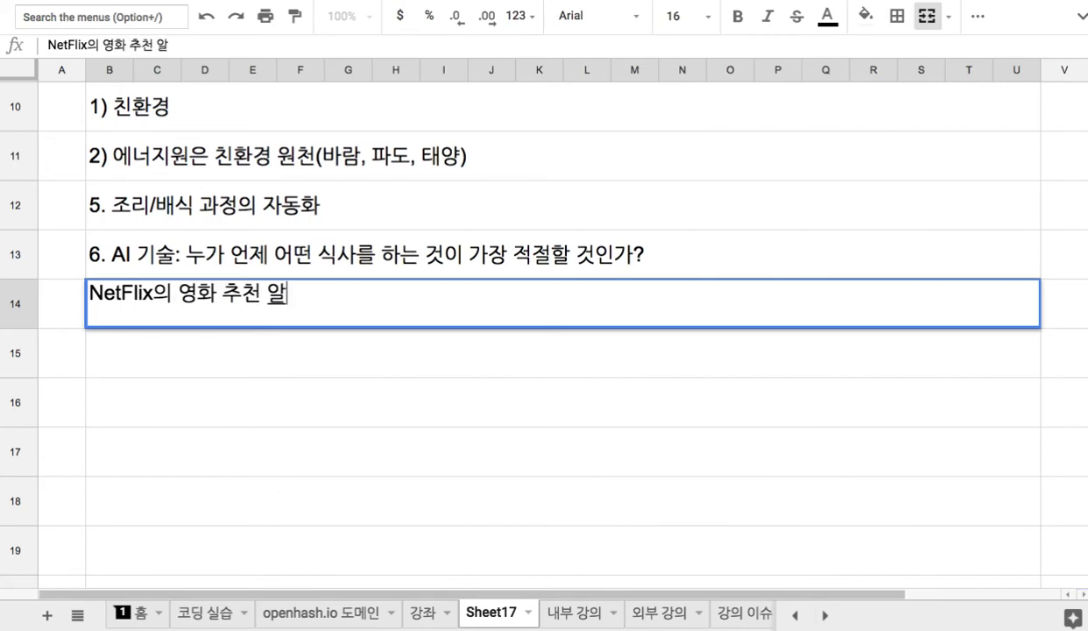
{"action": "type", "text": "고리즘, 아마존의 사"}
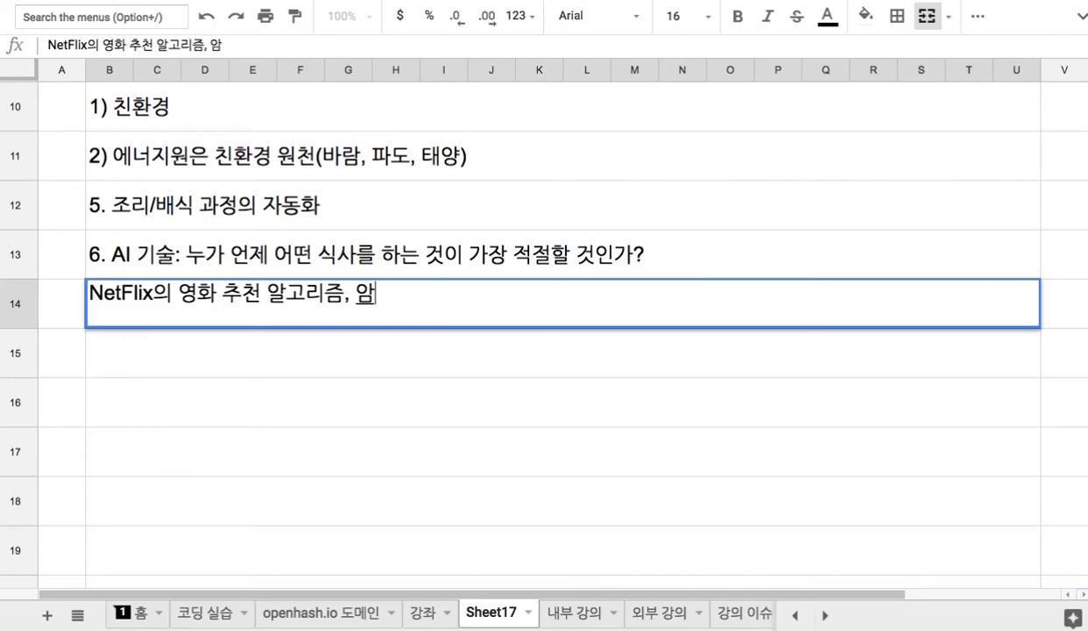
{"action": "type", "text": "상품 "}
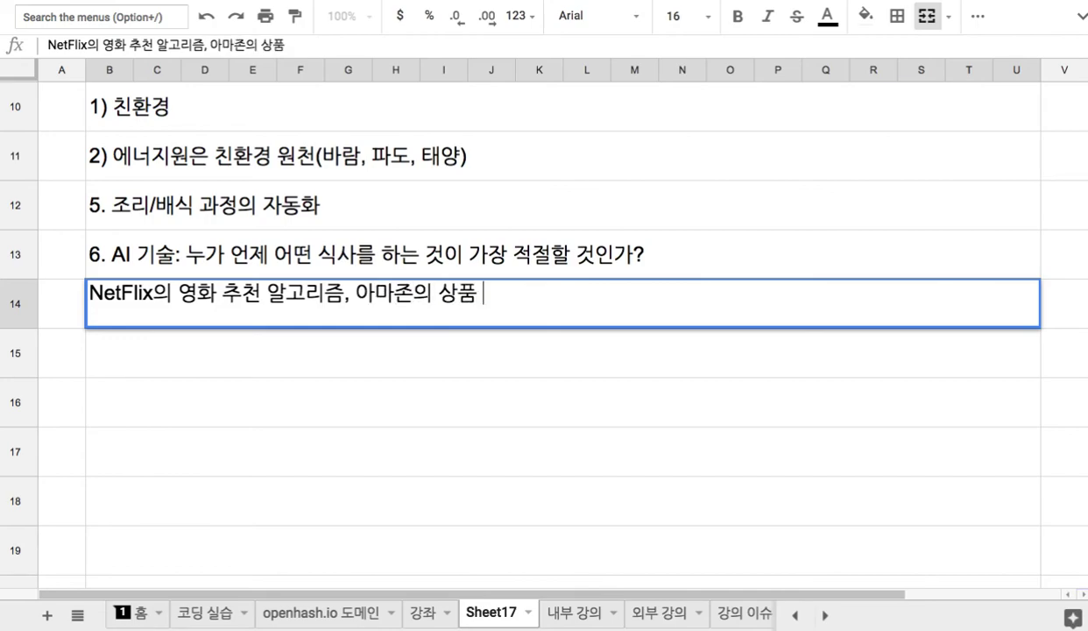
{"action": "type", "text": "추천 알골리즘"}
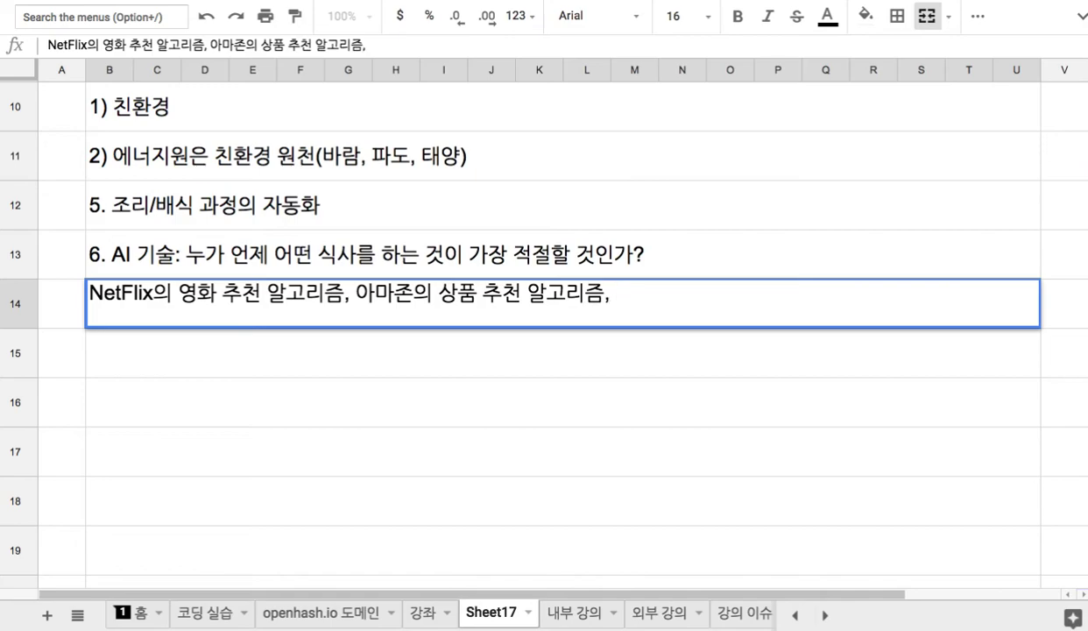
{"action": "type", "text": ", 식사 추어"}
{"action": "key", "text": "BackSpace"}
{"action": "key", "text": "BackSpace"}
{"action": "type", "text": "천 알고"}
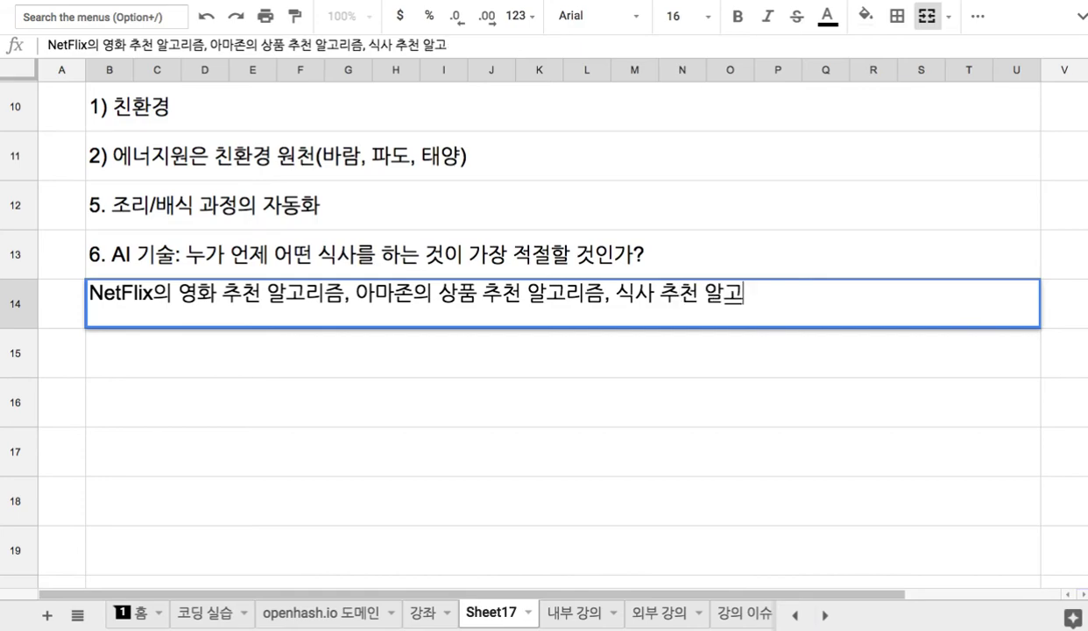
{"action": "type", "text": "리즘은 동일하다."}
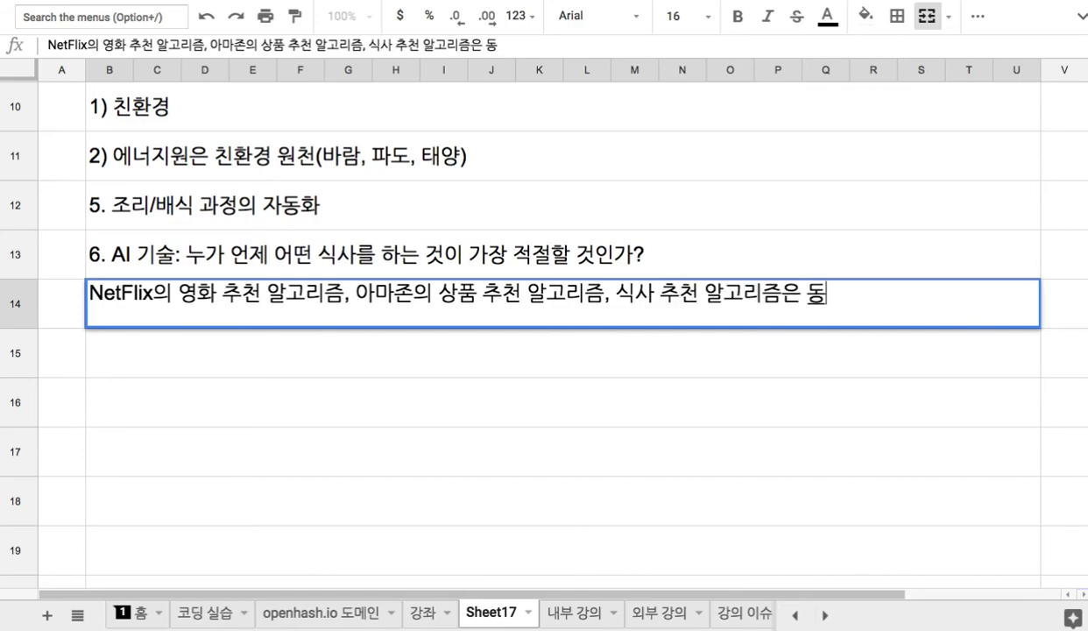
{"action": "key", "text": "Return"}
{"action": "left_click", "coordinate": [245, 310]}
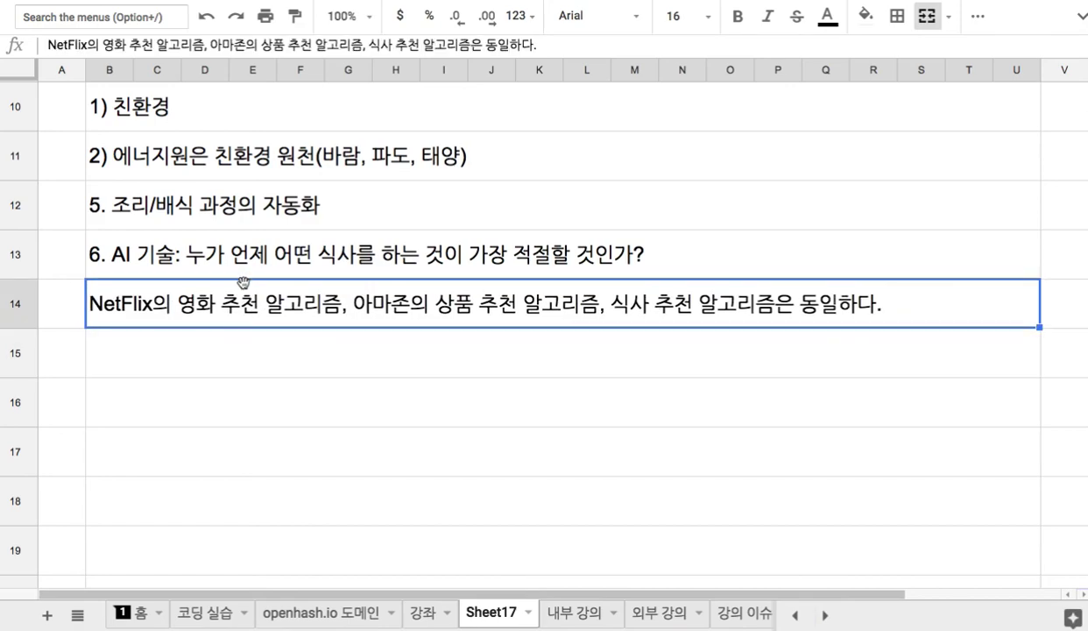
- Review the Kitchen title in row 2 and the equipment and principle items in rows 6 to 10
{"action": "scroll", "coordinate": [243, 283], "scroll_direction": "up", "scroll_amount": 3}
{"action": "left_click", "coordinate": [453, 119]}
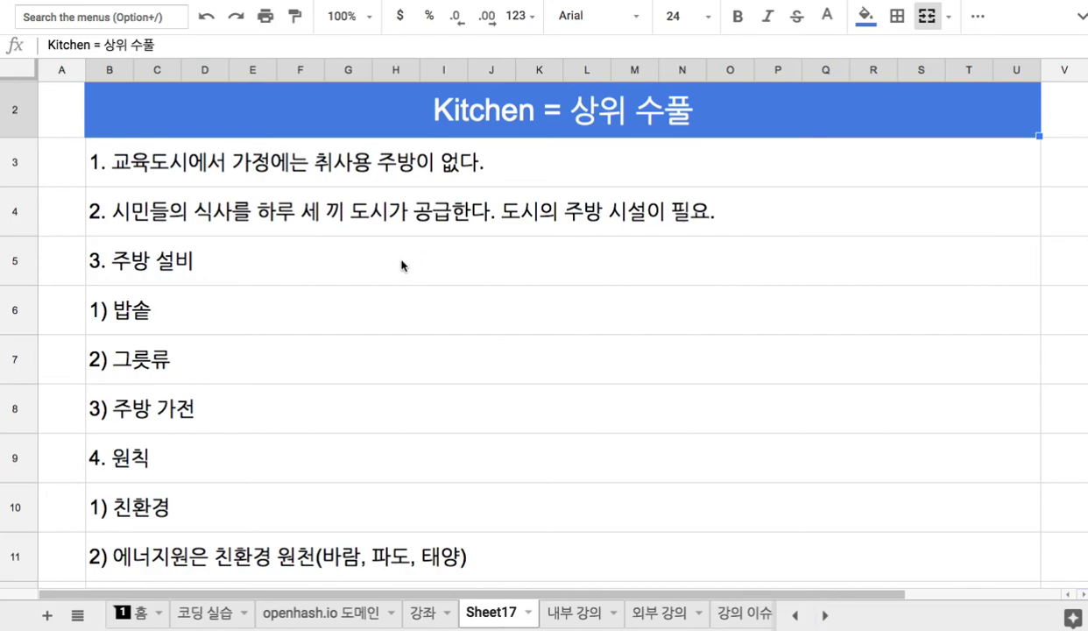
{"action": "left_click_drag", "start_coordinate": [330, 318], "coordinate": [380, 508]}
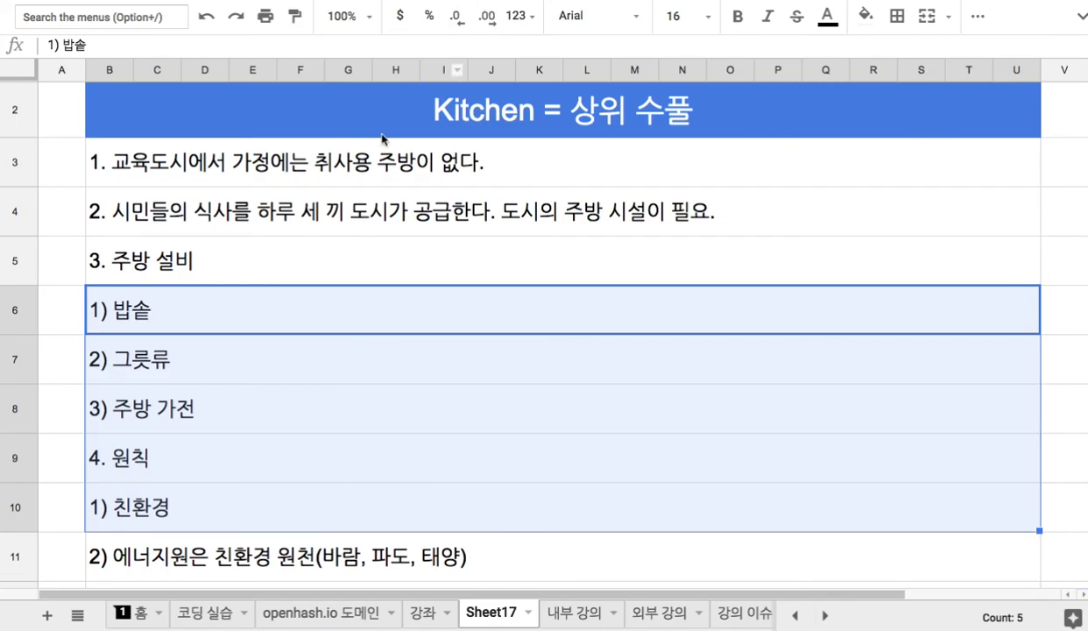
- On the 코딩 실습 sheet, examine the Pot, Kitchen Utensils and Glasses entries in the PRODUCTION group
{"action": "left_click", "coordinate": [204, 613]}
{"action": "scroll", "coordinate": [243, 563], "scroll_direction": "down", "scroll_amount": 10}
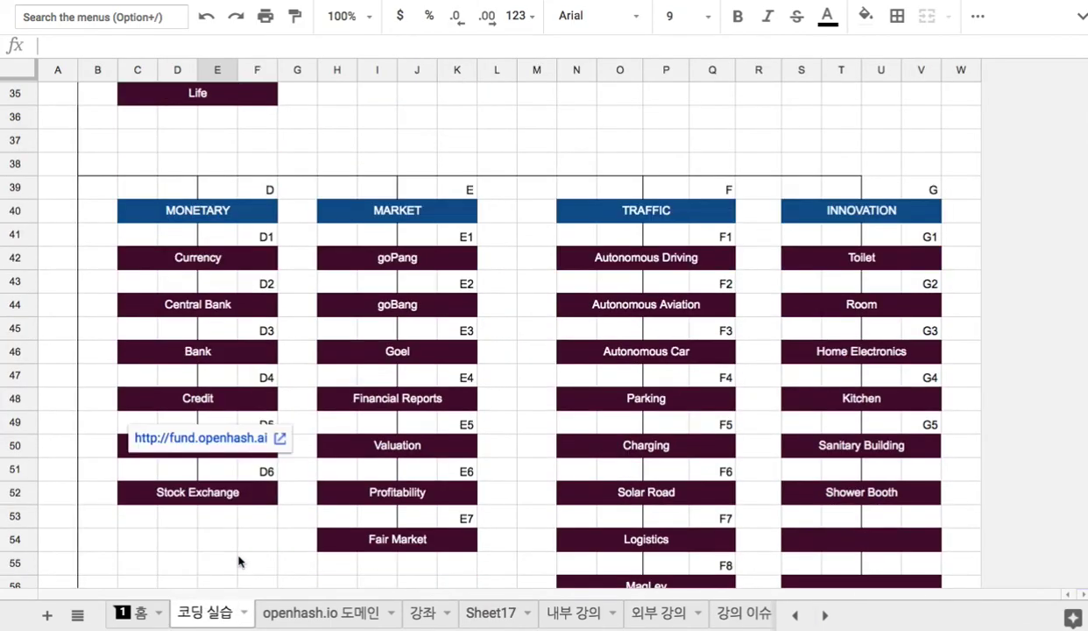
{"action": "scroll", "coordinate": [238, 560], "scroll_direction": "down", "scroll_amount": 20}
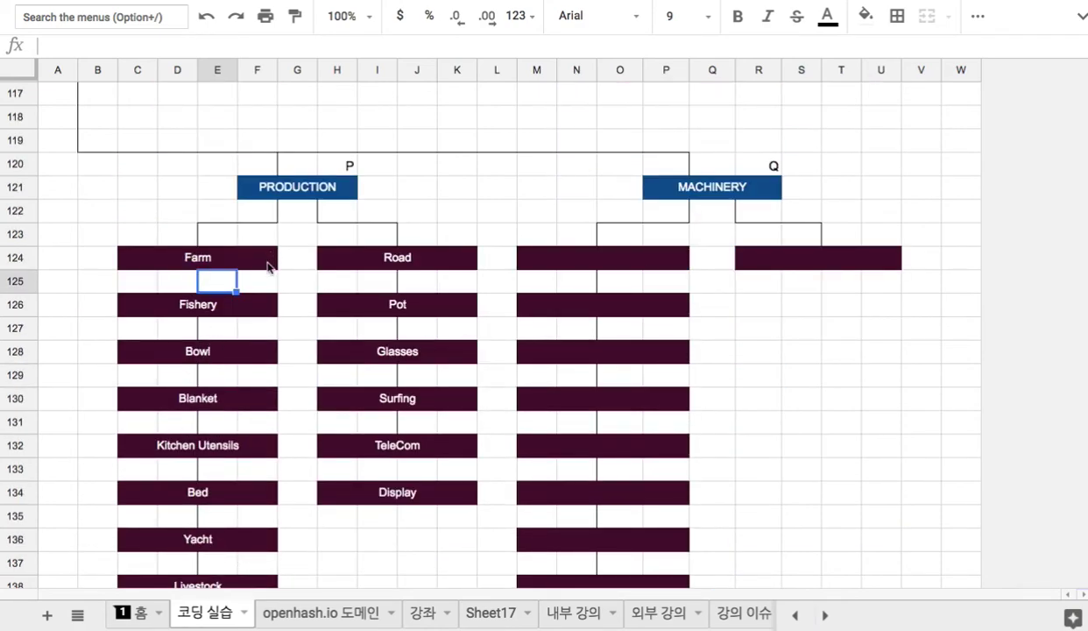
{"action": "left_click", "coordinate": [364, 304]}
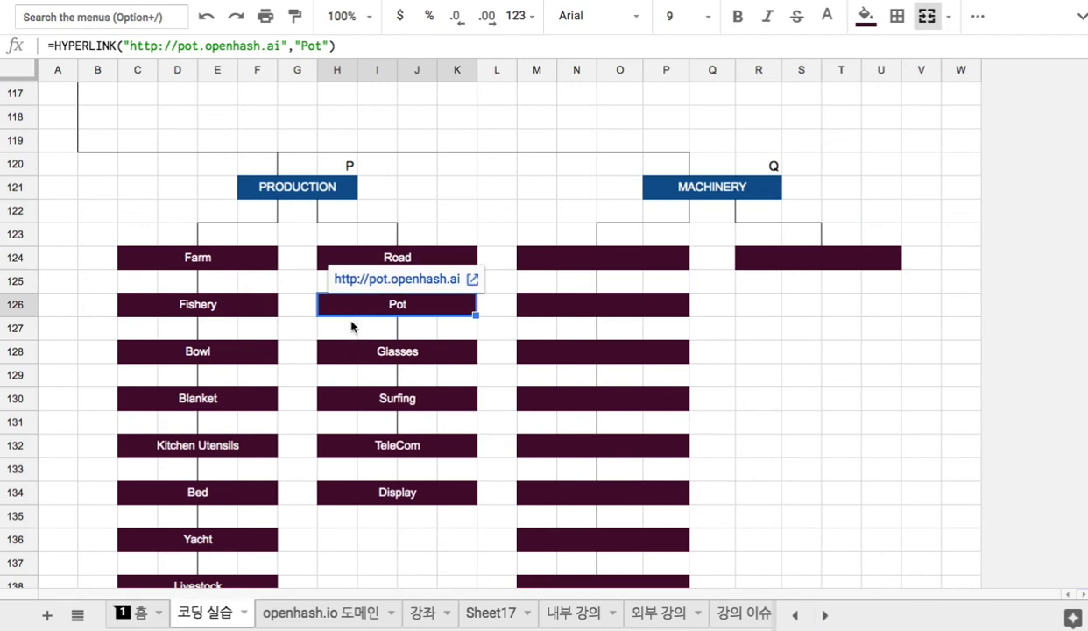
{"action": "scroll", "coordinate": [350, 326], "scroll_direction": "down", "scroll_amount": 1}
{"action": "left_click", "coordinate": [210, 409]}
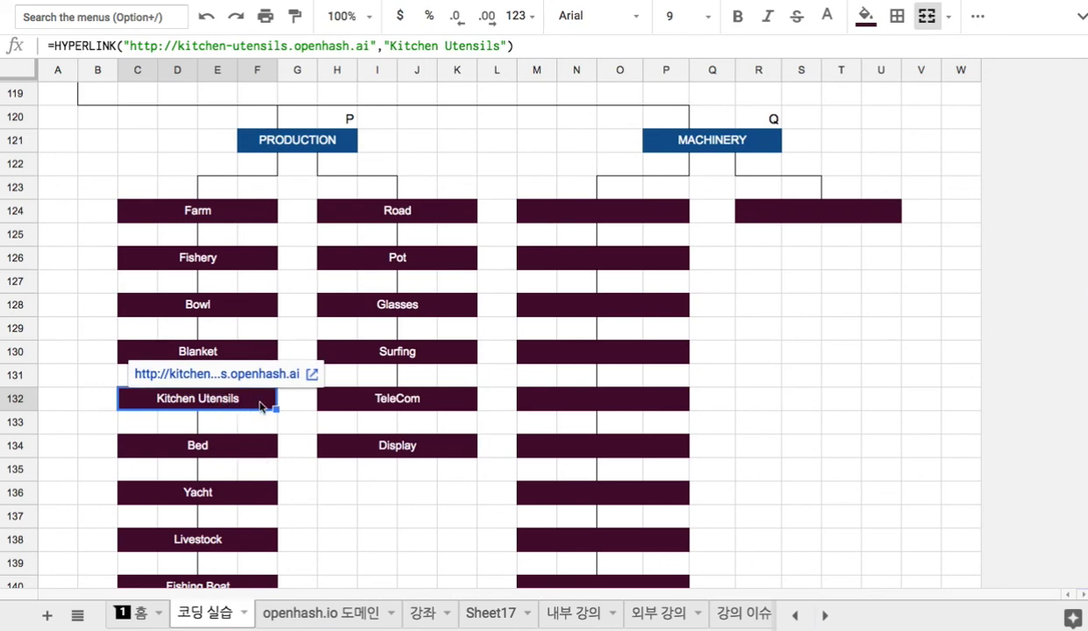
{"action": "left_click", "coordinate": [388, 311]}
- Look back through the higher groups of the chart, from WELFARE and ENERGY up to TRAFFIC and INNOVATION
{"action": "scroll", "coordinate": [378, 352], "scroll_direction": "up", "scroll_amount": 10}
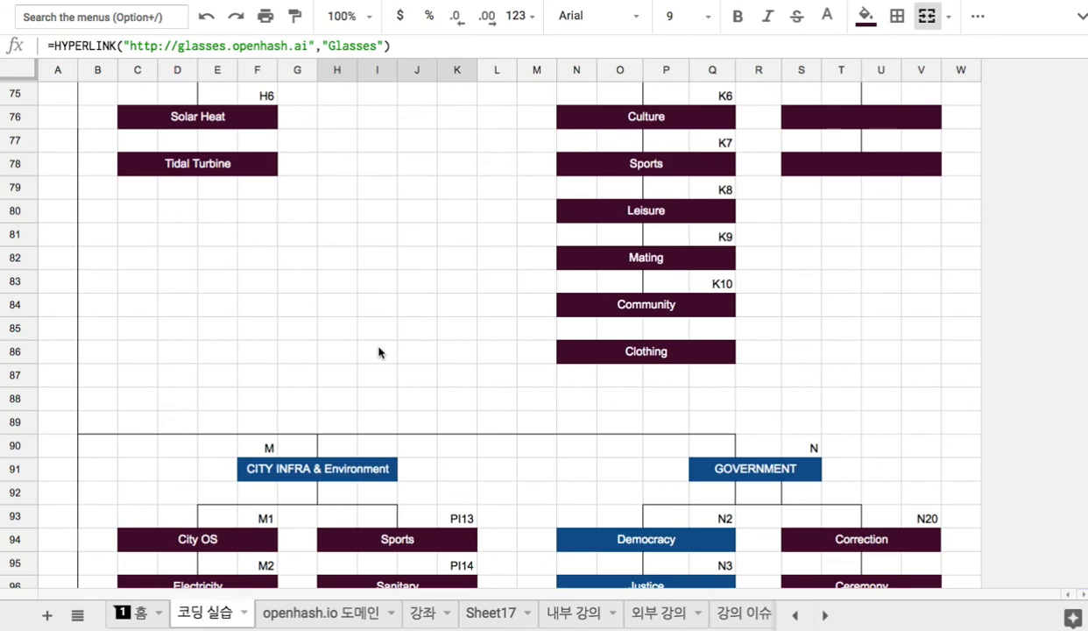
{"action": "scroll", "coordinate": [379, 352], "scroll_direction": "up", "scroll_amount": 1}
{"action": "scroll", "coordinate": [379, 352], "scroll_direction": "up", "scroll_amount": 3}
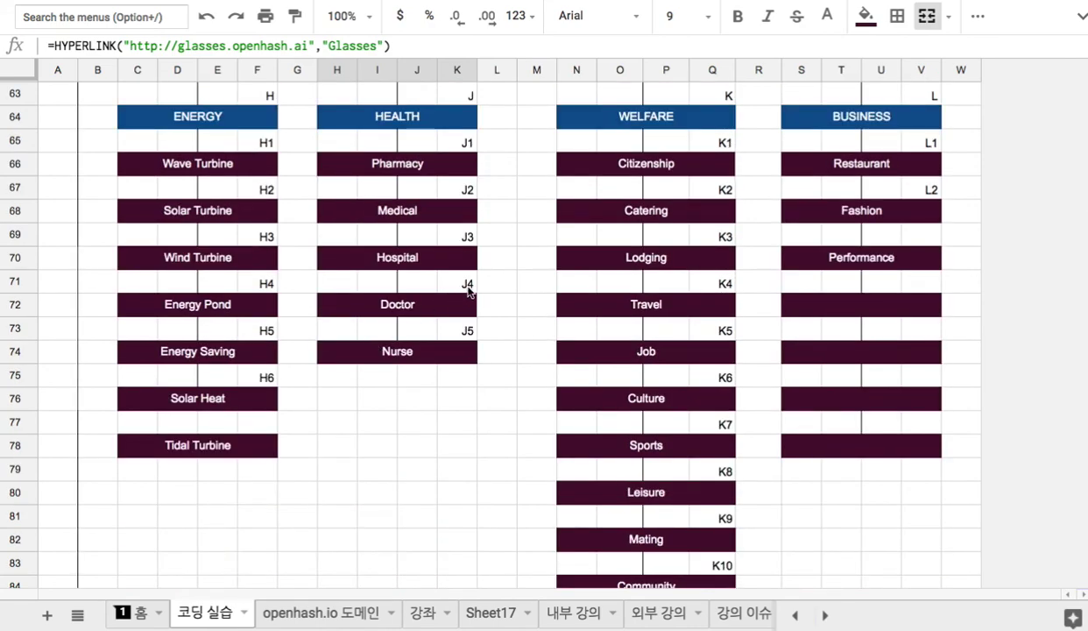
{"action": "scroll", "coordinate": [468, 291], "scroll_direction": "up", "scroll_amount": 5}
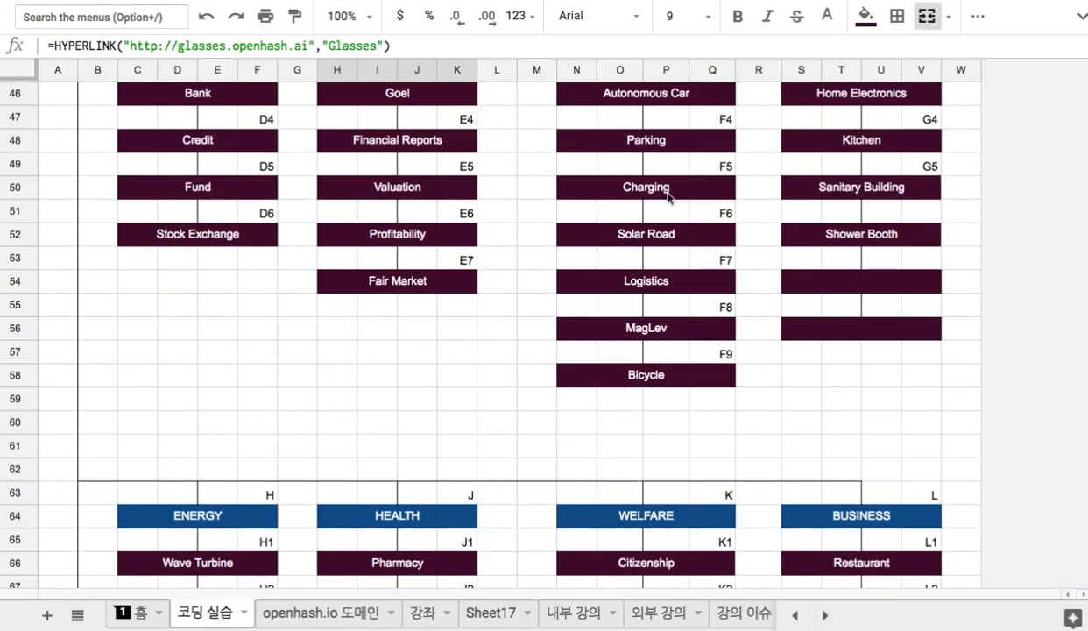